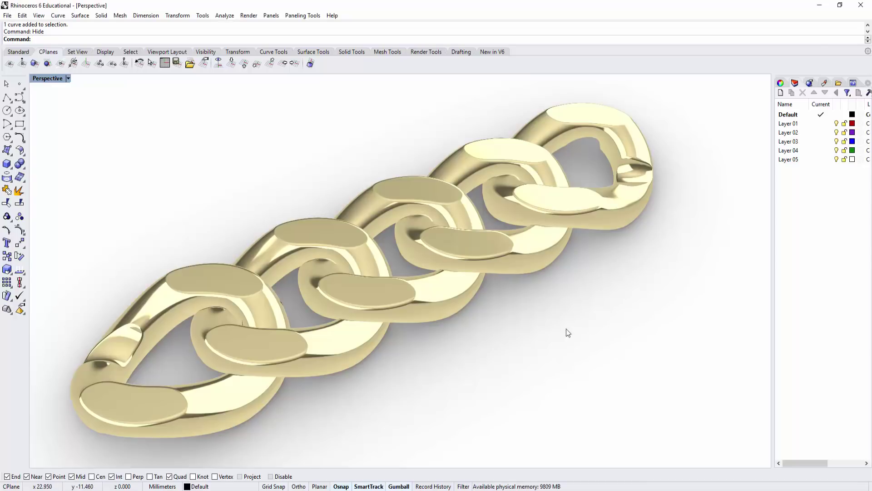
Orbit the rendered five-link chain, then switch to the cuban style chain image results
mouse_move(566, 329)
right_mouse_down()
mouse_move(542, 266)
mouse_move(555, 343)
right_mouse_up()
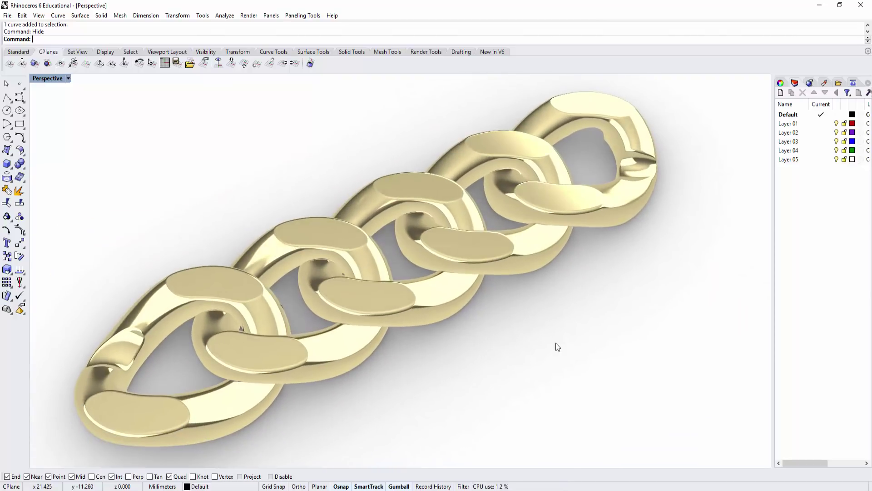
right_click_drag(530, 353, 528, 340)
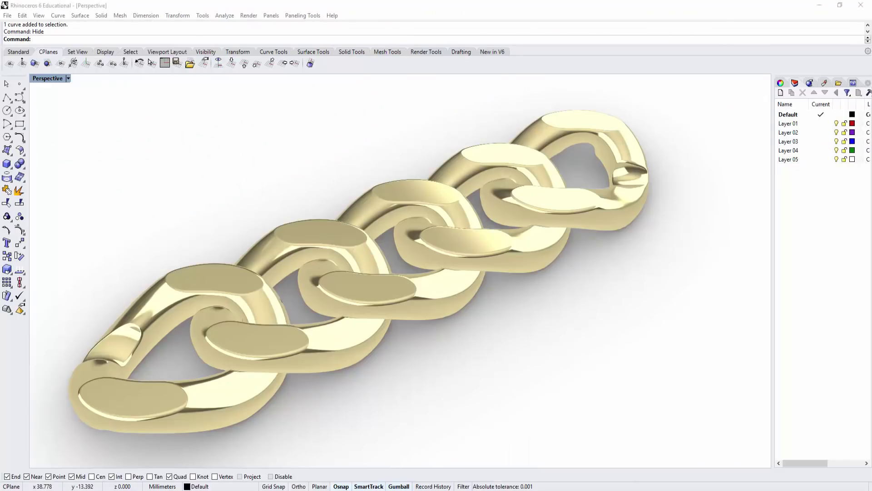
left_click(622, 290)
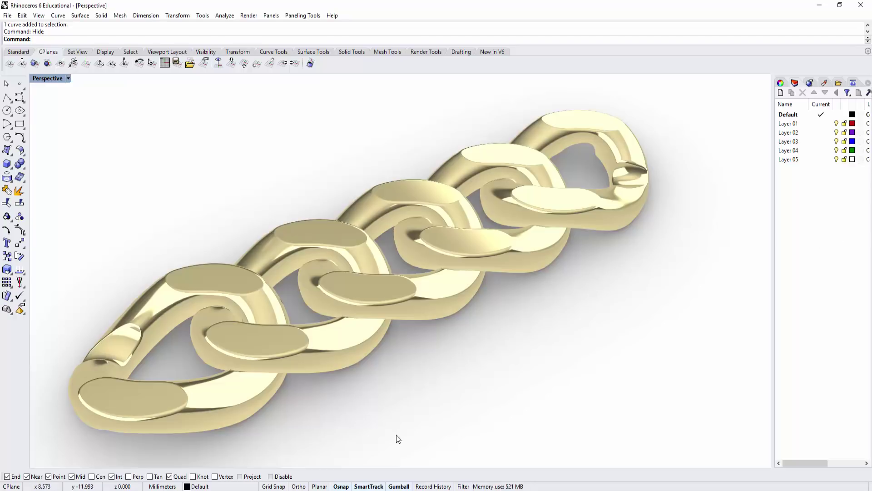
key("alt+Tab")
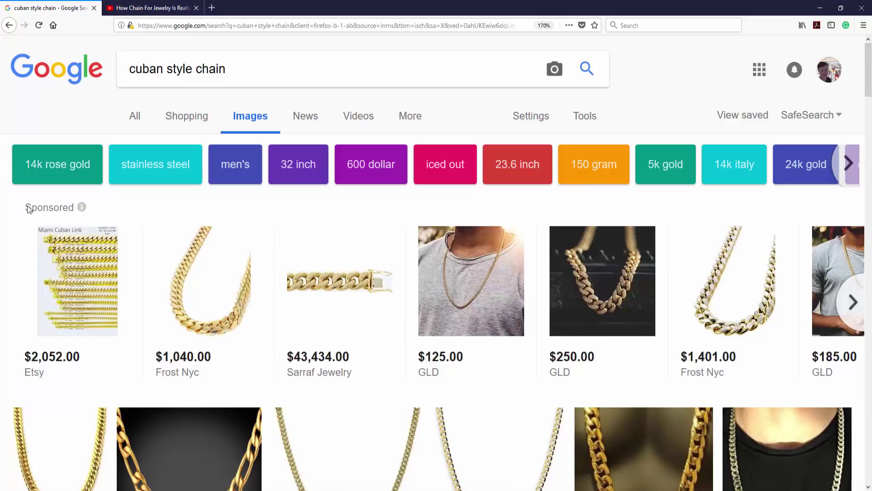
scroll(153, 217, "down", 5)
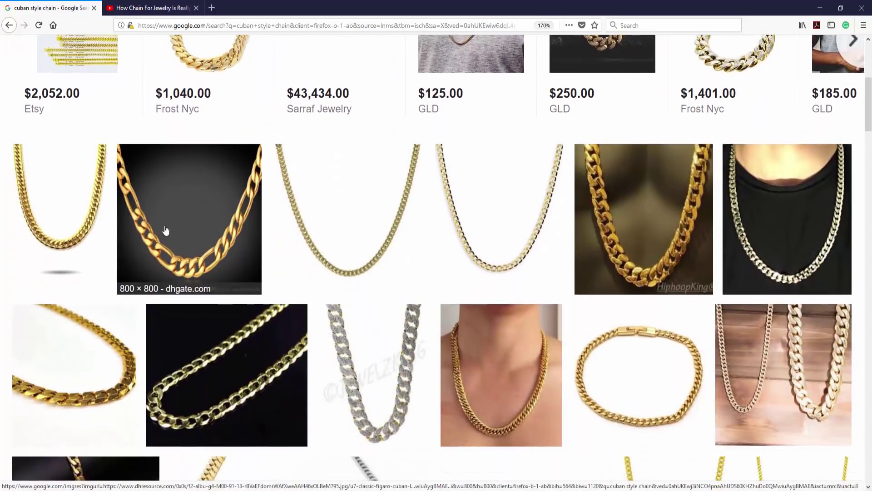
scroll(165, 231, "down", 2)
scroll(165, 230, "down", 1)
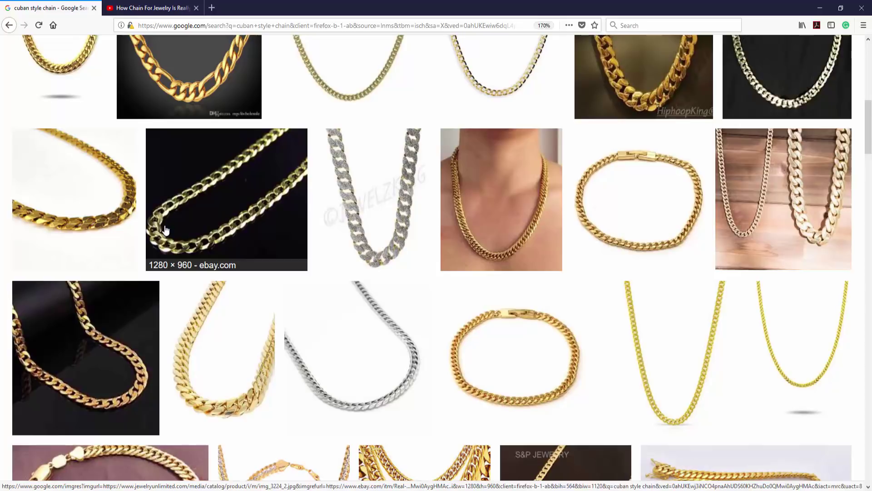
scroll(166, 231, "down", 2)
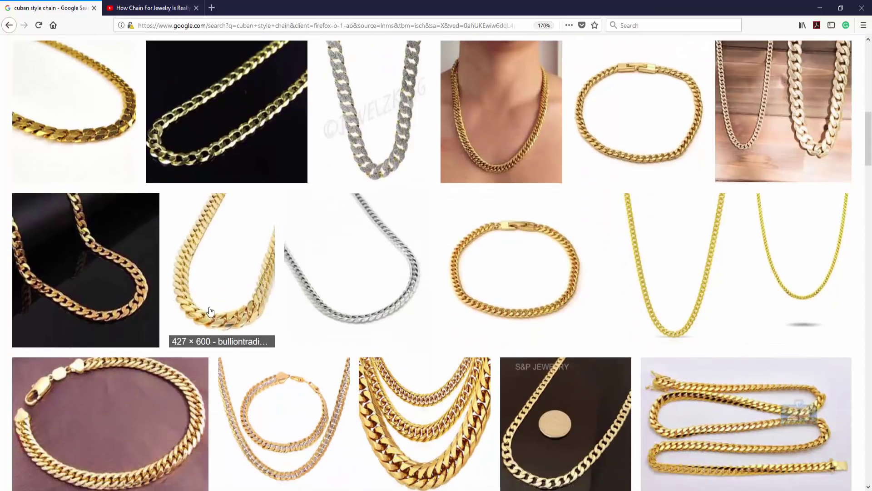
left_click(209, 312)
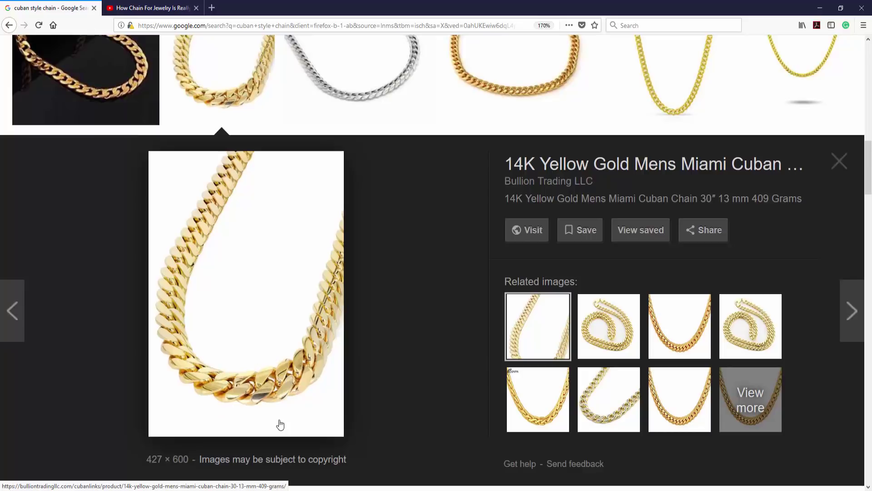
scroll(246, 335, "down", 4)
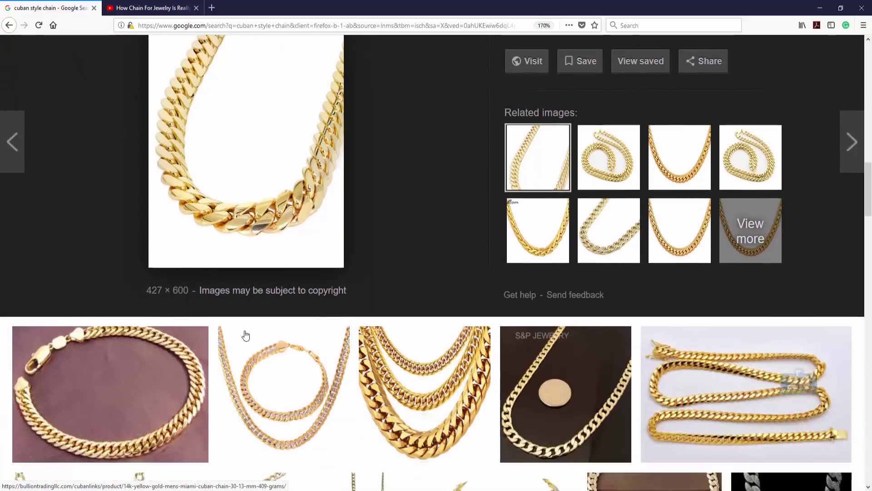
scroll(245, 335, "down", 1)
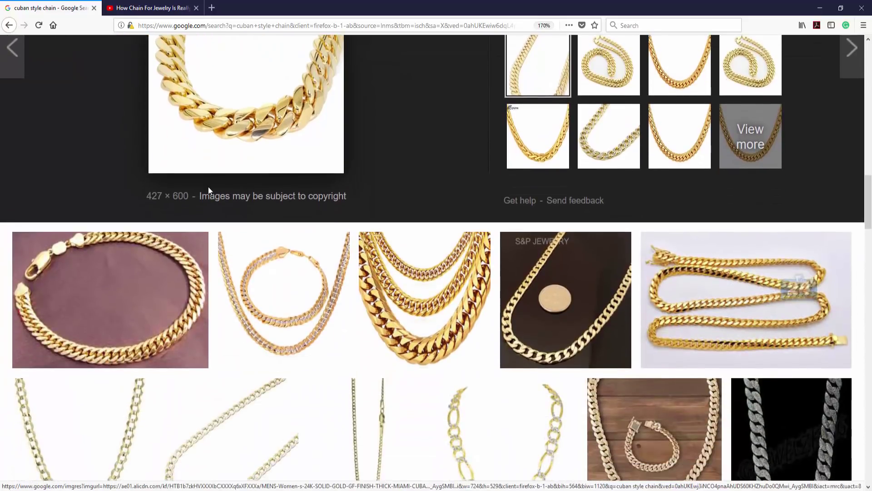
scroll(222, 375, "down", 3)
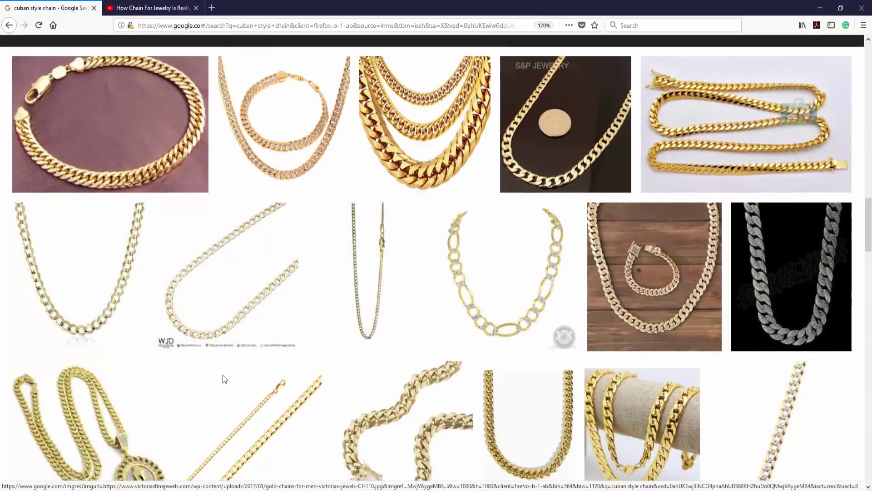
scroll(222, 374, "up", 4)
scroll(223, 378, "up", 4)
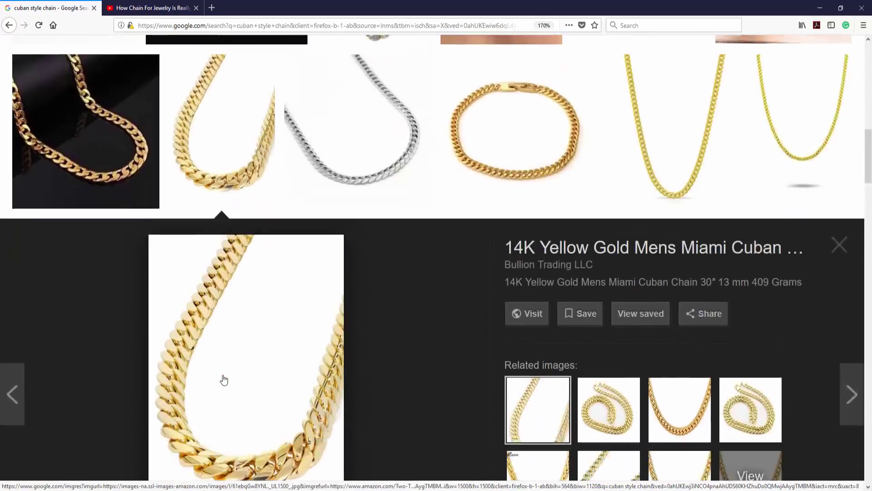
scroll(224, 379, "up", 2)
scroll(224, 379, "up", 2)
scroll(224, 379, "up", 4)
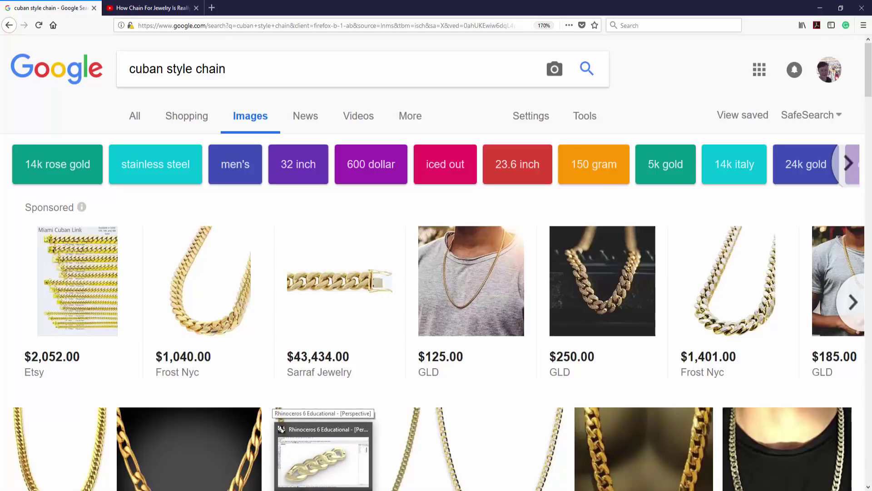
Return to the chain model and set the Perspective view to Ghosted display
left_click(323, 456)
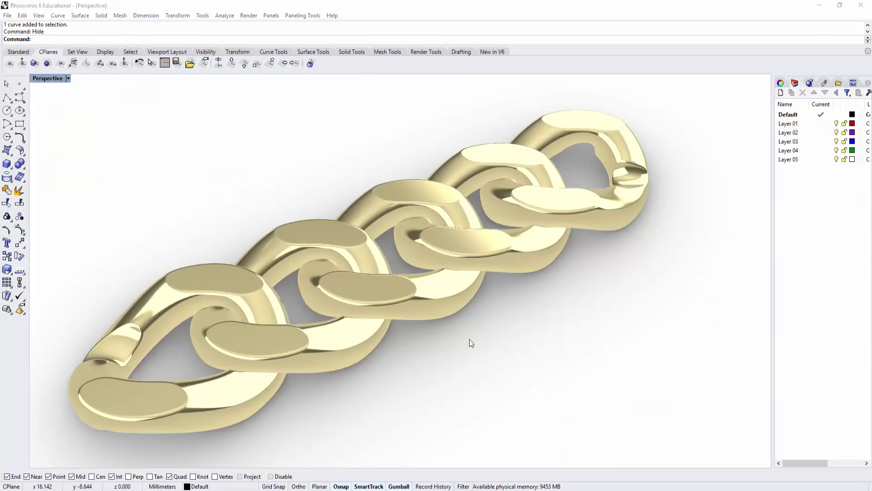
left_click(67, 78)
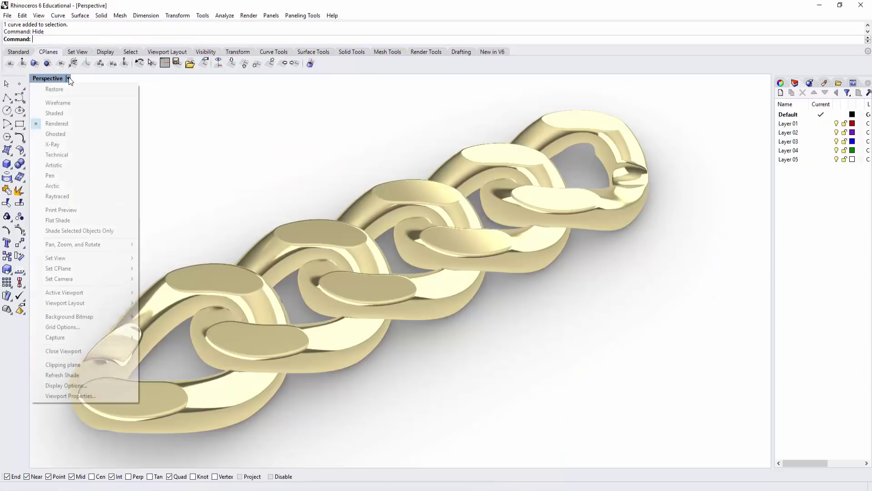
left_click(61, 134)
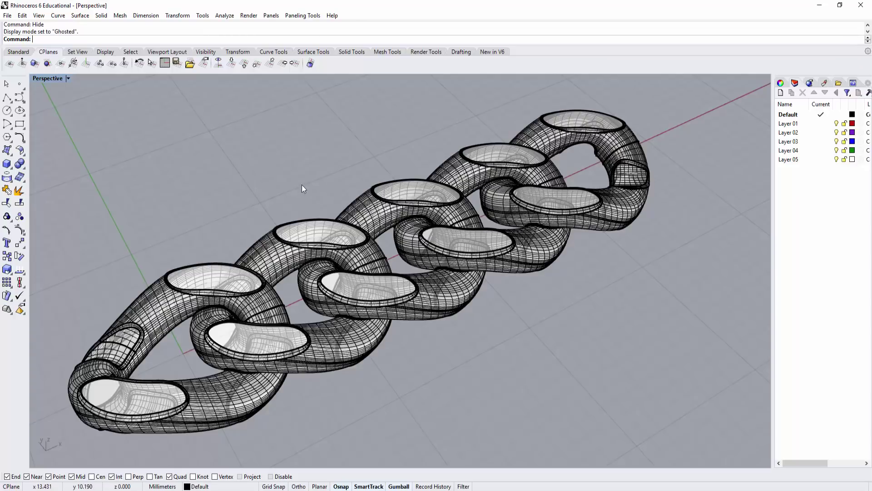
Orbit side-on, then select and delete four of the five chain links
right_click_drag(443, 288, 379, 232)
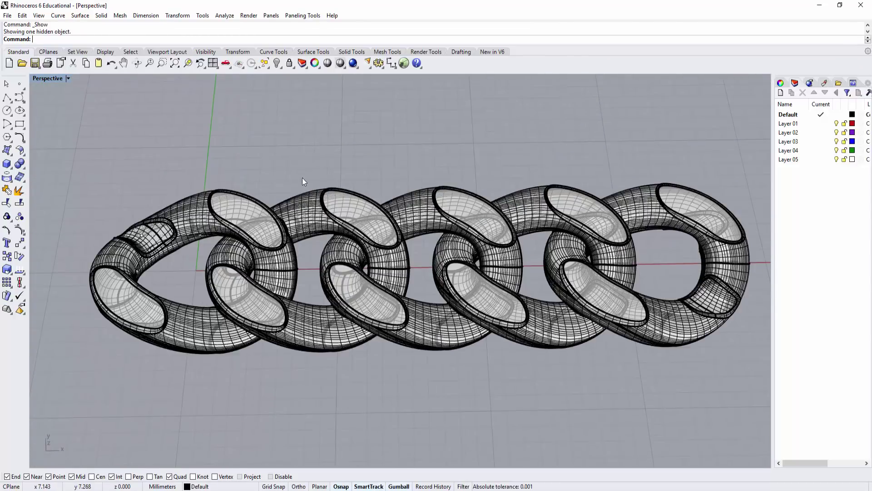
right_click_drag(353, 165, 509, 168)
left_click_drag(643, 293, 331, 197)
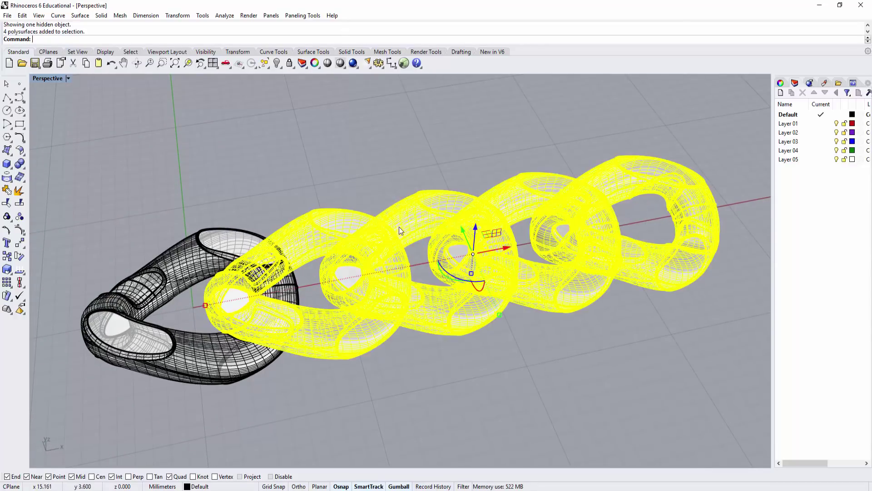
key("Delete")
Gumball-copy the remaining link along X so two links interlock
mouse_move(391, 221)
right_mouse_down()
mouse_move(337, 263)
mouse_move(513, 229)
mouse_move(491, 189)
mouse_move(394, 189)
mouse_move(480, 194)
mouse_move(290, 262)
right_mouse_up()
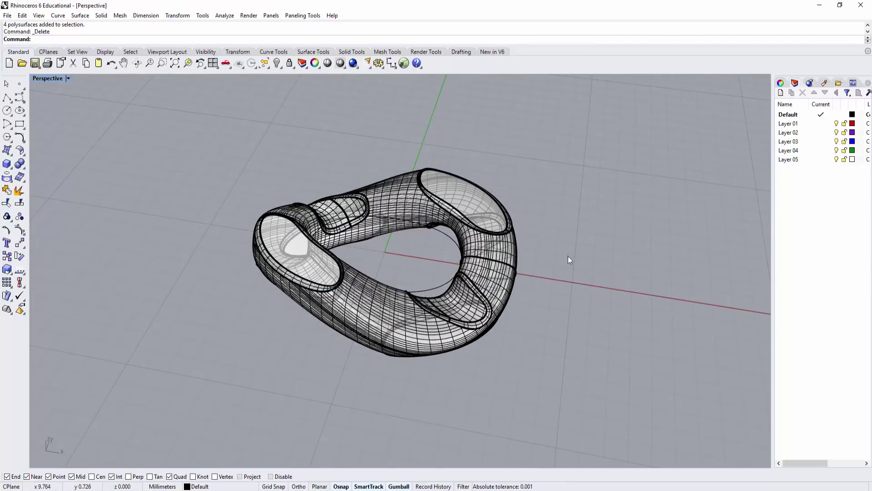
right_click_drag(568, 257, 567, 204)
right_click_drag(449, 290, 512, 283)
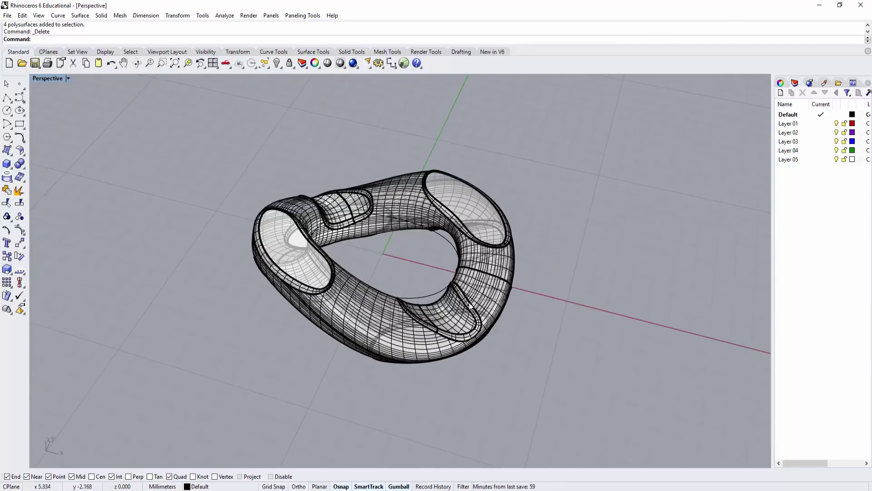
scroll(512, 283, "up", 3)
scroll(512, 282, "up", 2)
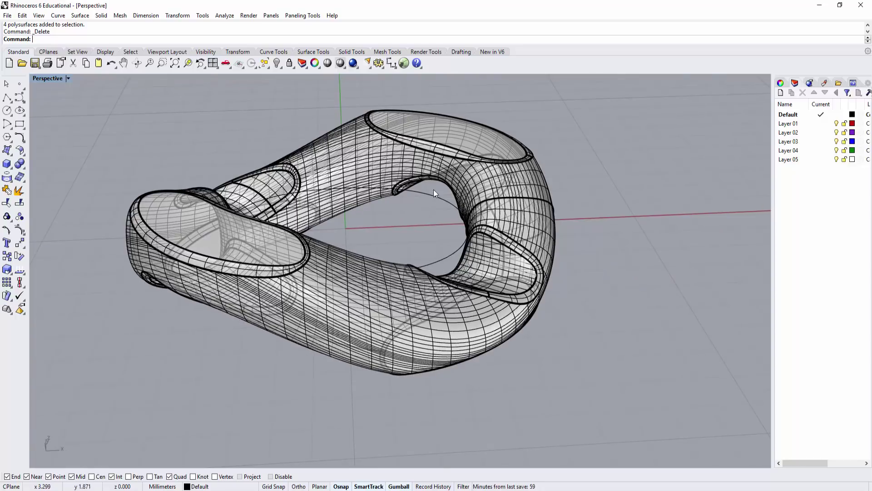
mouse_move(478, 272)
right_mouse_down()
mouse_move(450, 238)
mouse_move(518, 166)
right_mouse_up()
right_click_drag(447, 221, 465, 331)
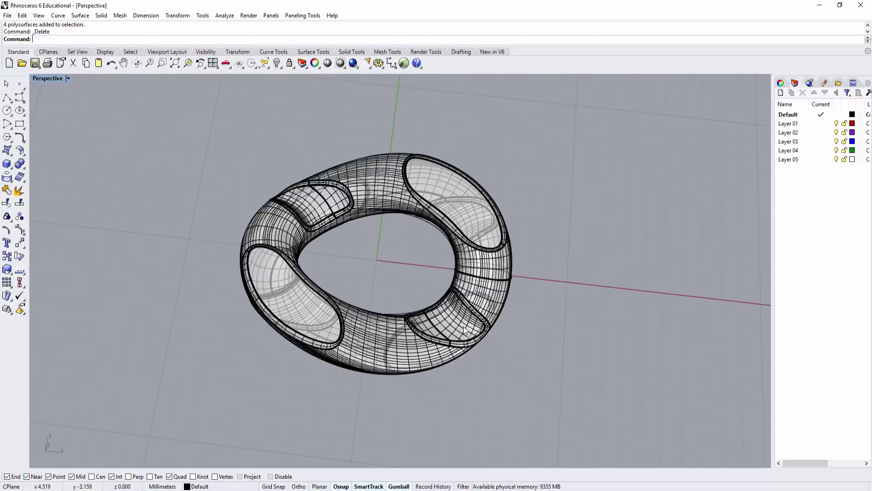
left_click(497, 296)
left_click_drag(428, 267, 553, 290)
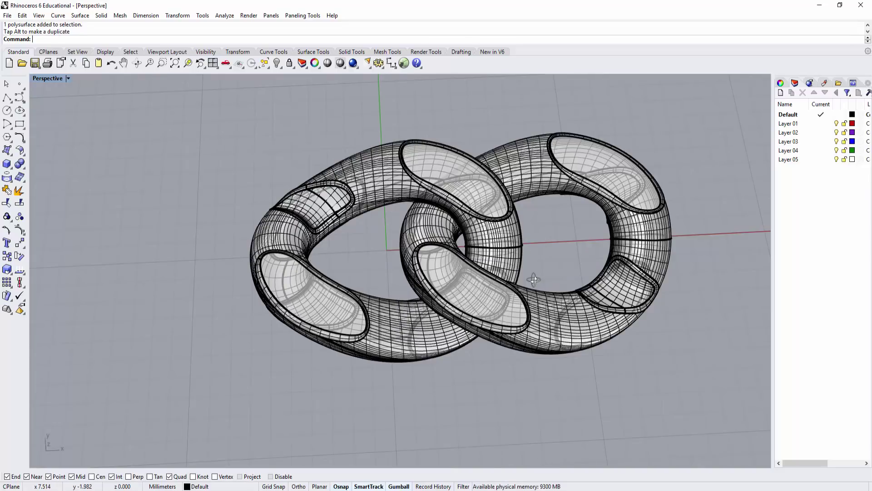
Delete the copied right-hand link, leaving a single link
right_click_drag(534, 279, 346, 222)
scroll(347, 223, "down", 3)
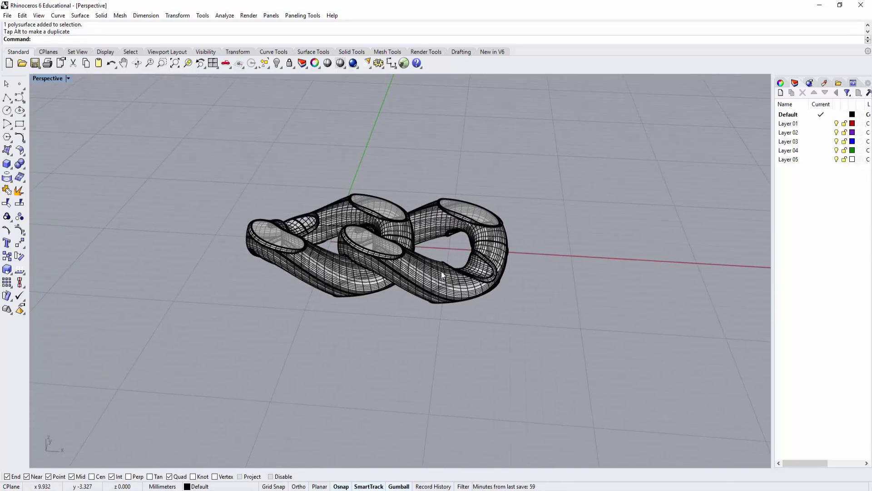
right_click_drag(409, 300, 440, 318)
left_click(440, 319)
key("Delete")
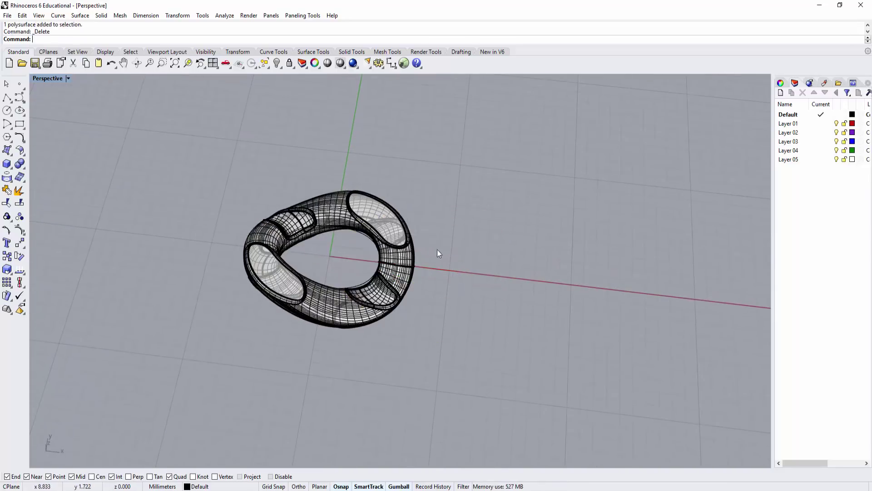
Delete the last link solid and inspect the leftover ellipse and rounded profile curves
left_click(383, 225)
key("Delete")
mouse_move(411, 277)
right_mouse_down()
mouse_move(419, 175)
mouse_move(419, 246)
mouse_move(394, 258)
mouse_move(397, 249)
mouse_move(483, 283)
mouse_move(463, 318)
right_mouse_up()
left_click(462, 305)
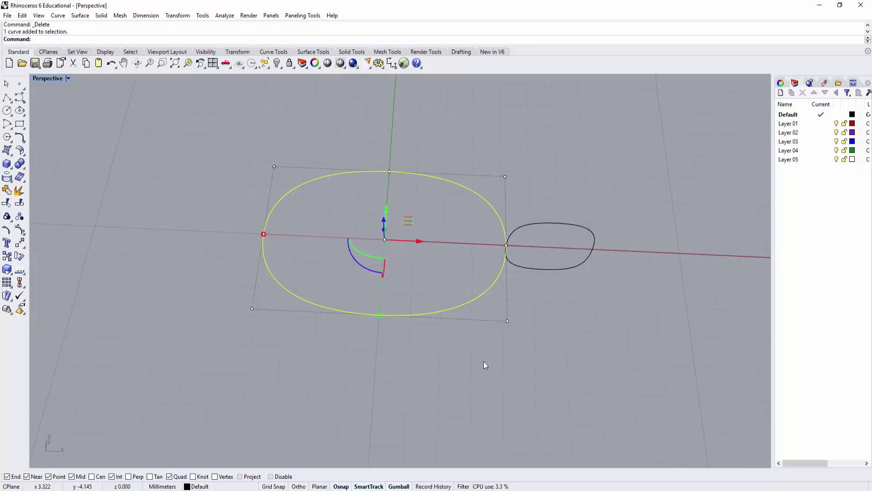
mouse_move(484, 362)
right_mouse_down()
mouse_move(496, 321)
mouse_move(536, 284)
mouse_move(567, 277)
mouse_move(501, 289)
mouse_move(550, 290)
mouse_move(572, 326)
mouse_move(627, 312)
mouse_move(523, 322)
mouse_move(530, 333)
mouse_move(467, 309)
right_mouse_up()
left_click(550, 284)
left_click(467, 309)
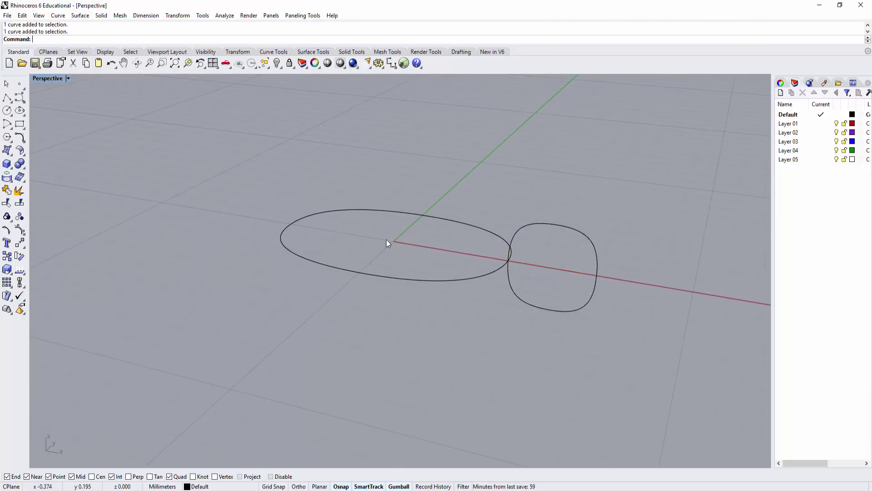
right_click_drag(386, 239, 427, 334)
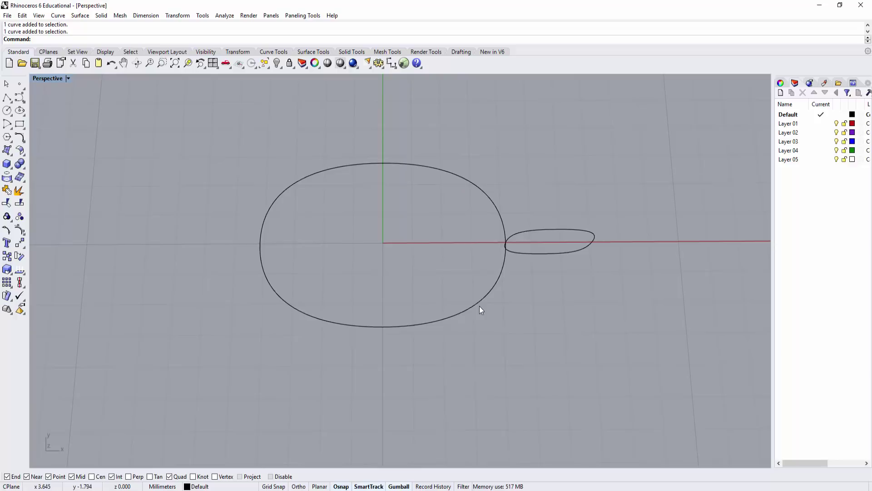
right_click_drag(523, 300, 512, 227)
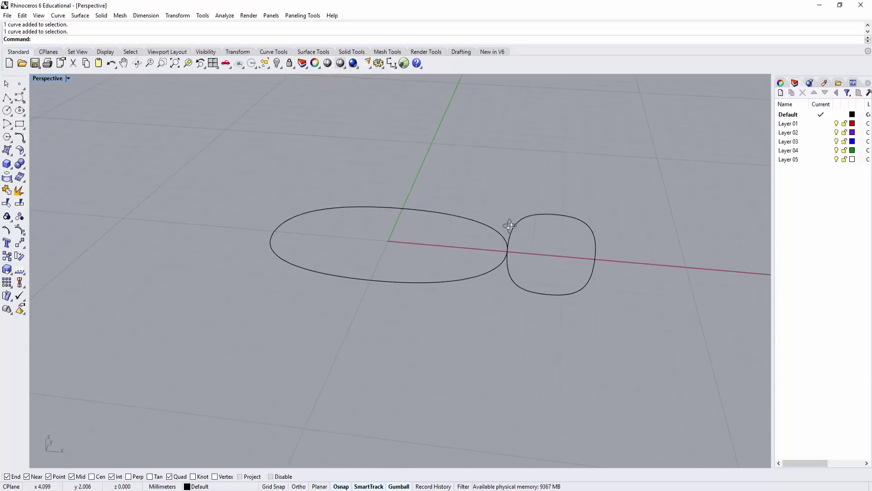
mouse_move(561, 270)
right_mouse_down()
mouse_move(524, 259)
mouse_move(516, 246)
right_mouse_up()
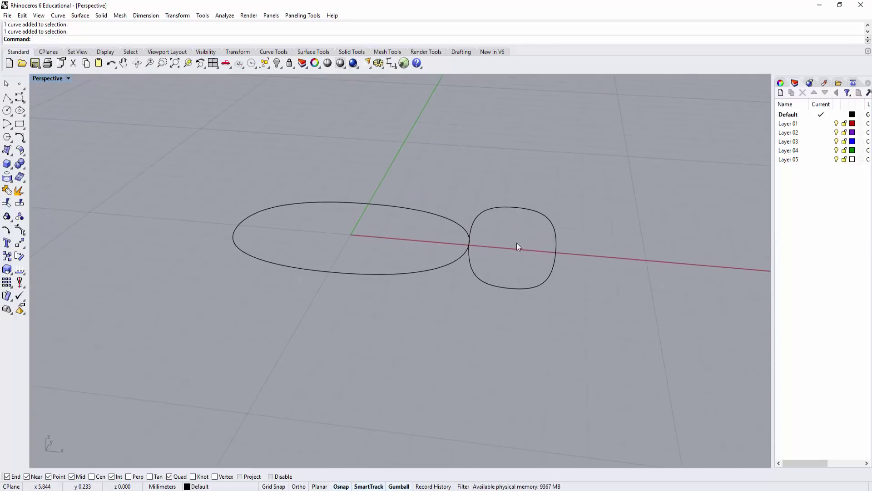
Sketch a rounded rectangle across the ellipse's right end, then cancel it
left_click(24, 131)
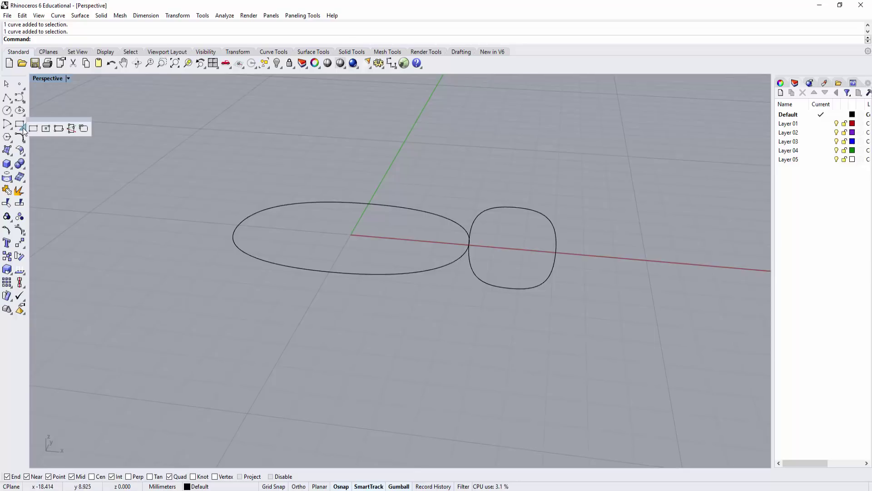
left_click(85, 130)
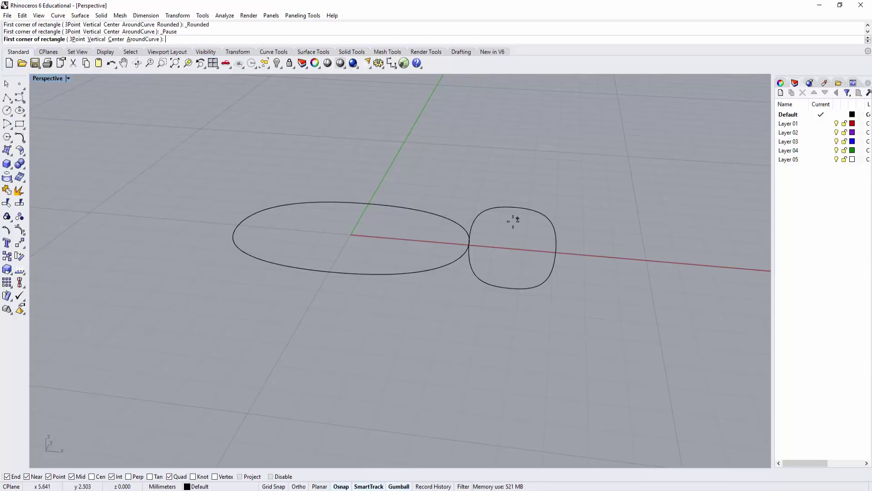
left_click(386, 350)
left_click(440, 424)
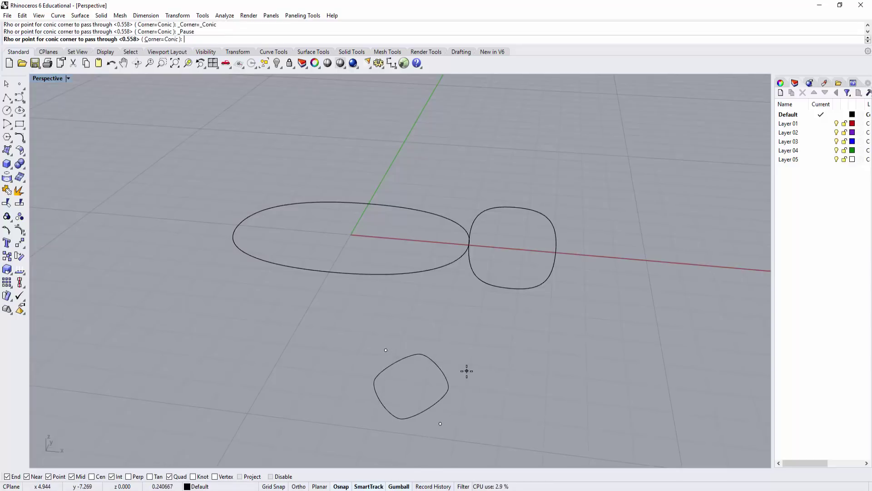
key("Escape")
scroll(482, 350, "up", 2)
scroll(497, 331, "up", 2)
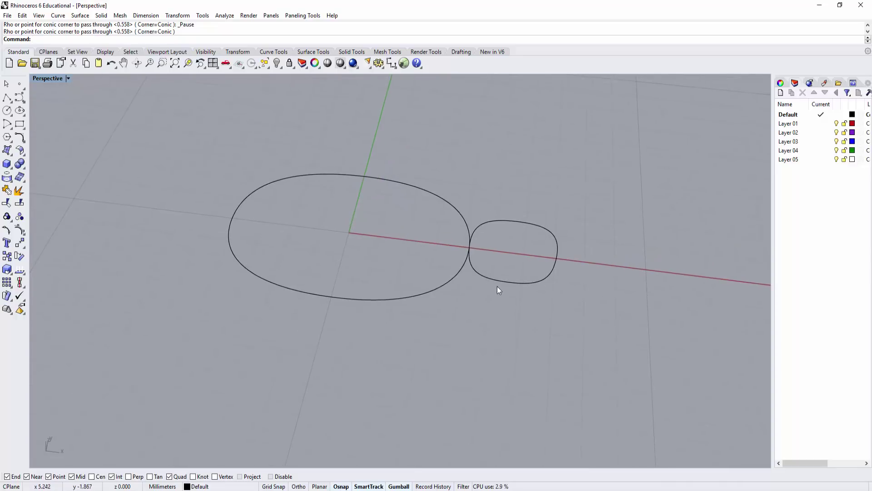
scroll(502, 295, "up", 2)
right_click_drag(507, 302, 520, 343, "shift")
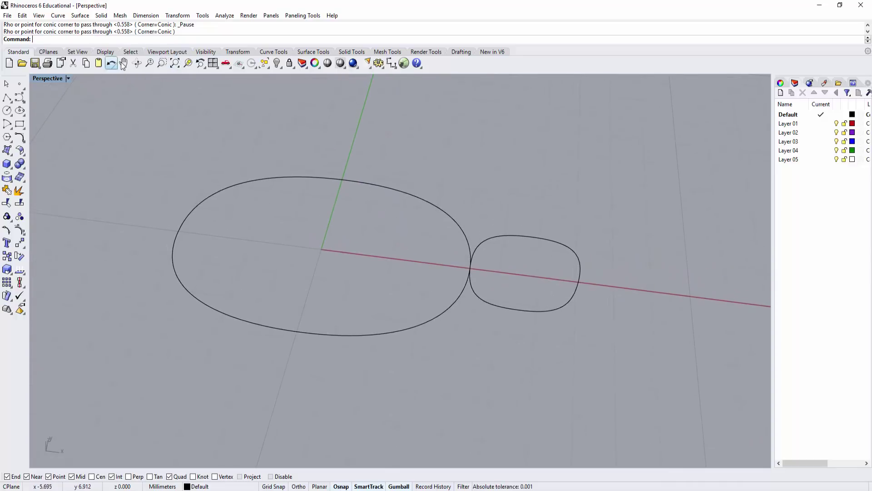
Sweep 1 Rail the rounded profile along the large ellipse to form a closed oval link
left_click(79, 17)
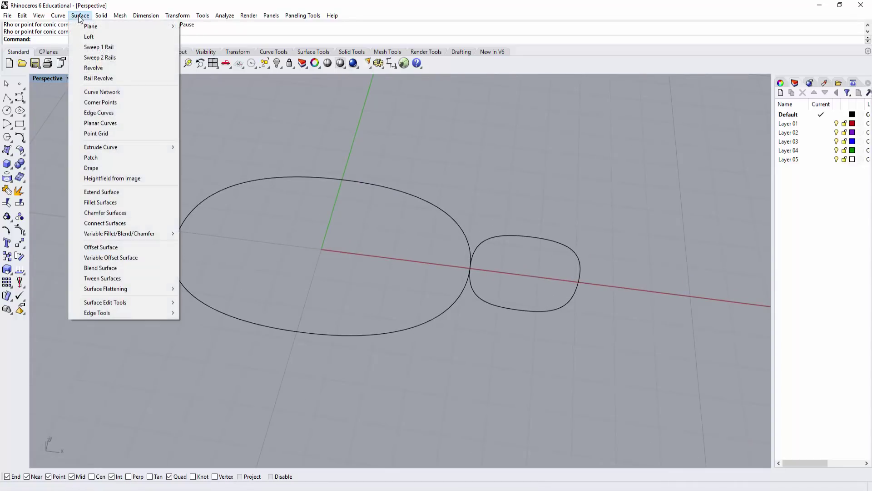
left_click(86, 48)
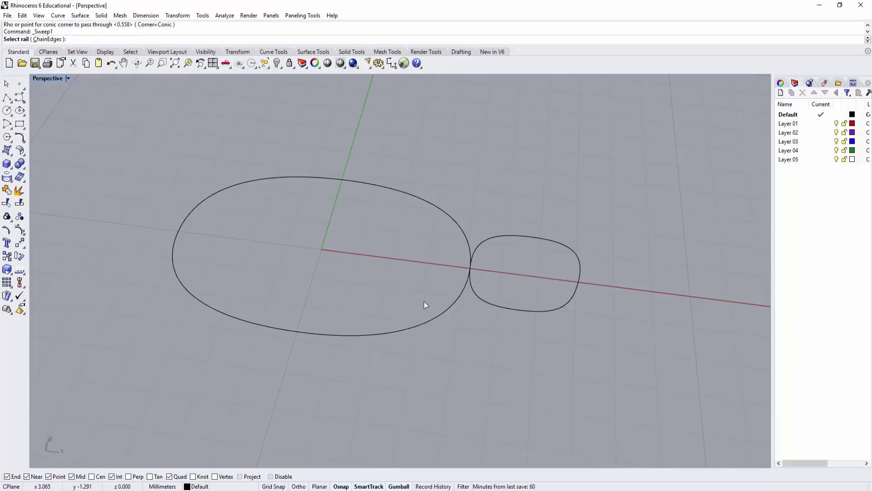
left_click(456, 313)
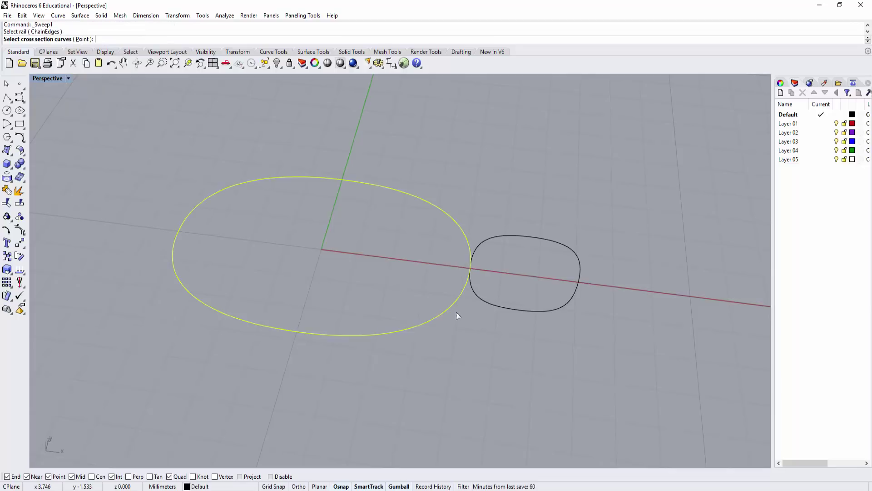
left_click(503, 314)
key("Return")
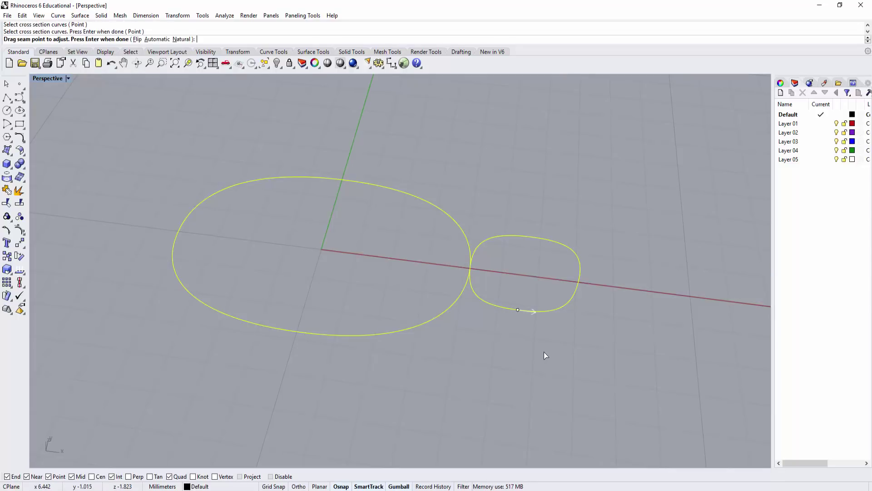
key("Return")
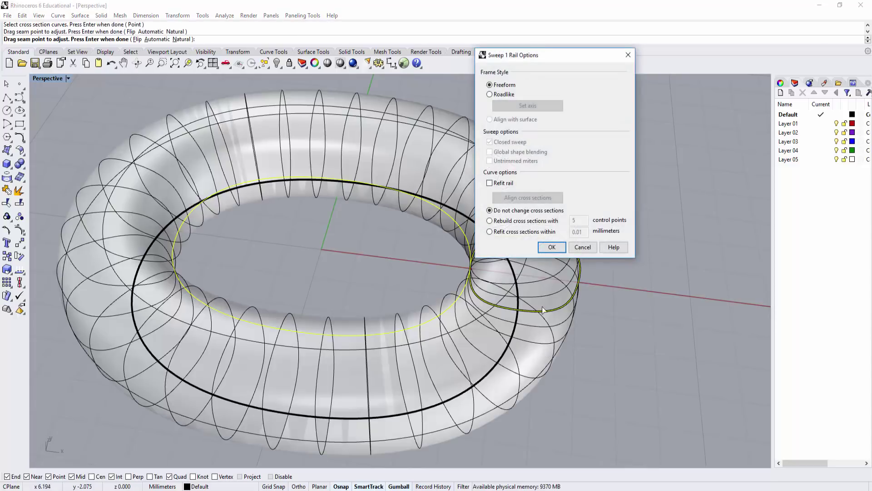
left_click(539, 251)
scroll(426, 219, "down", 3)
right_click_drag(426, 219, 443, 300)
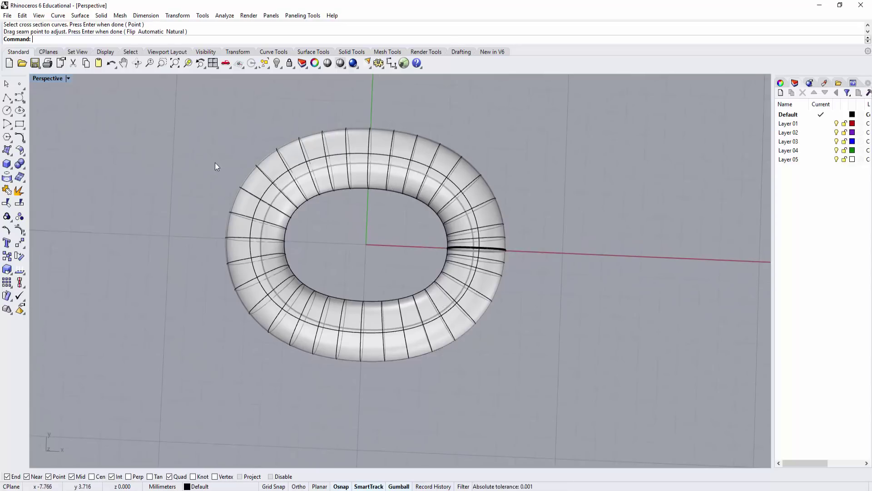
Maximize the Top view, centre the link and set its display to Ghosted
double_click(40, 79)
double_click(40, 78)
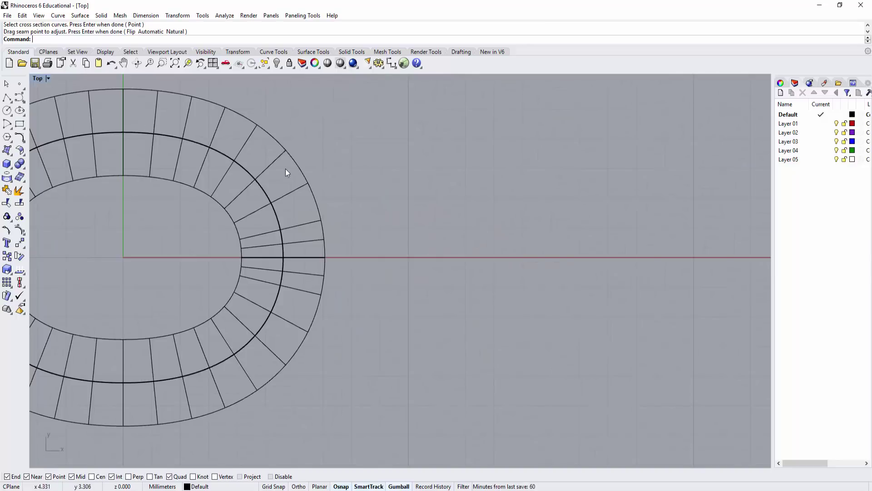
scroll(434, 246, "down", 2)
right_click_drag(433, 245, 474, 249)
left_click(50, 80)
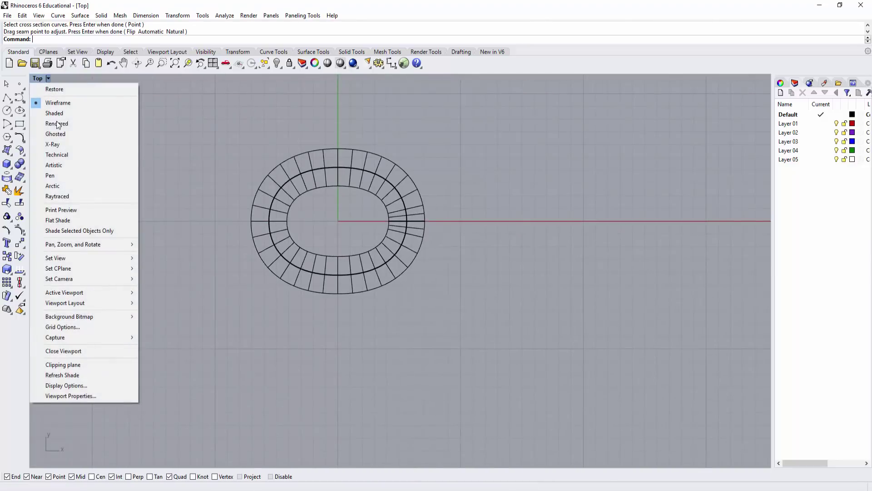
left_click(65, 134)
scroll(369, 213, "up", 2)
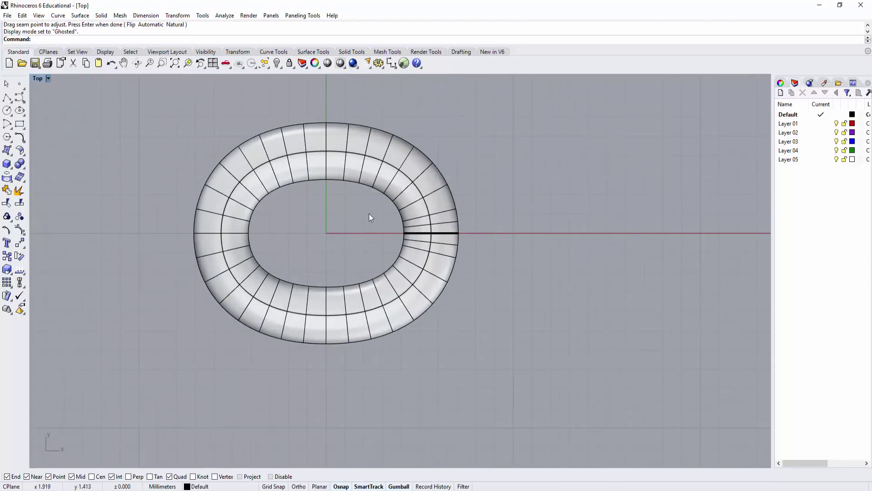
scroll(386, 251, "down", 1)
Alt-drag gumball copies of the link left and right to form overlapping links
left_click(407, 283)
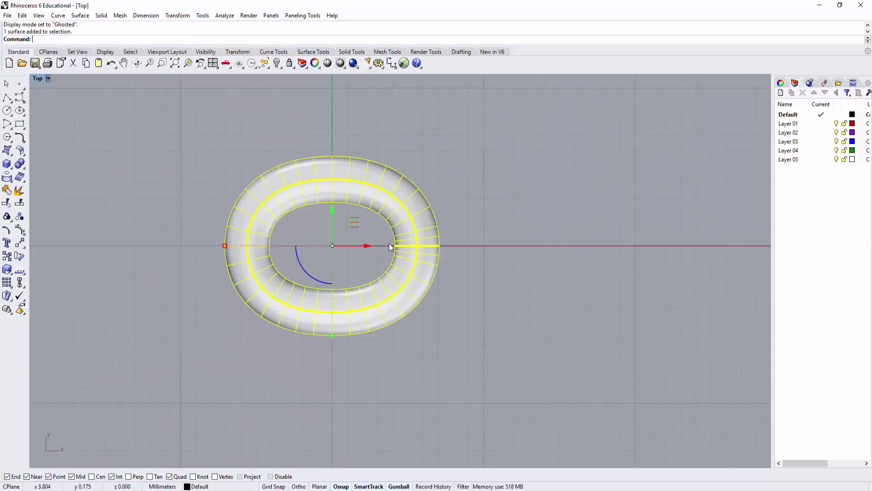
left_click_drag(370, 244, 487, 280)
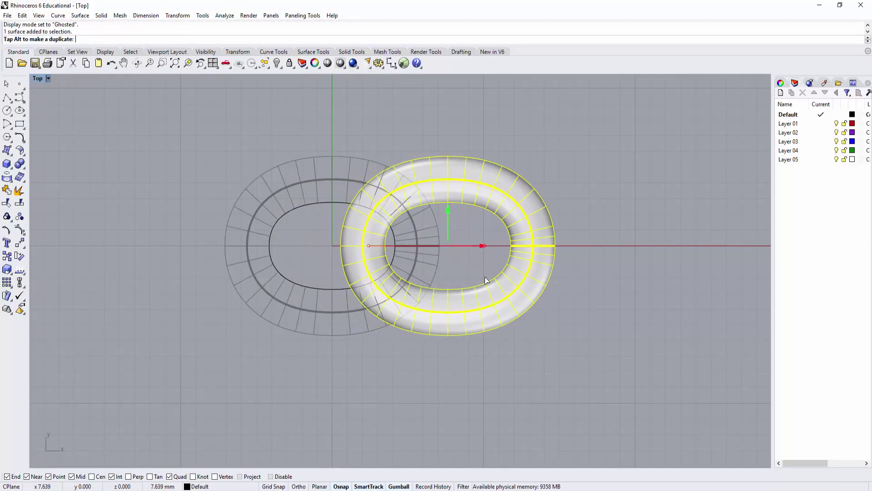
key("alt")
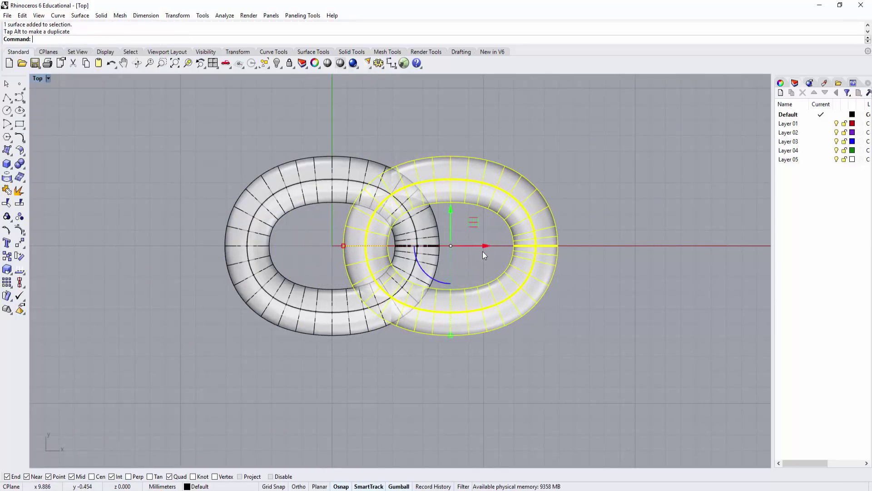
left_click_drag(483, 251, 254, 249)
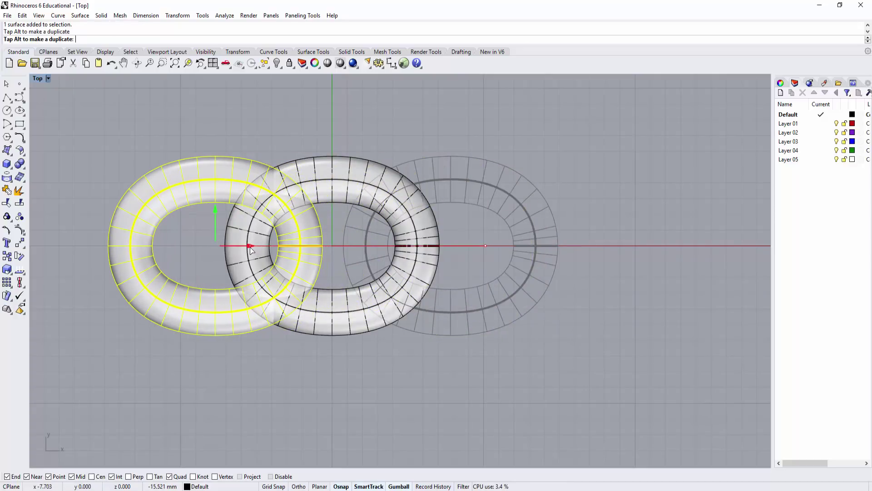
left_click_drag(251, 249, 485, 245)
left_click(360, 395)
Delete both copied links, leaving one centred swept link
scroll(365, 230, "up", 3)
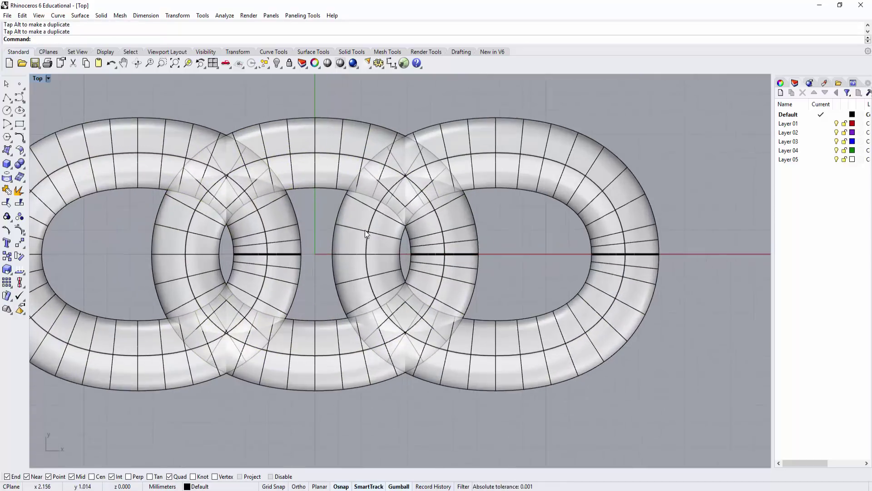
left_click(369, 235)
left_click(263, 226)
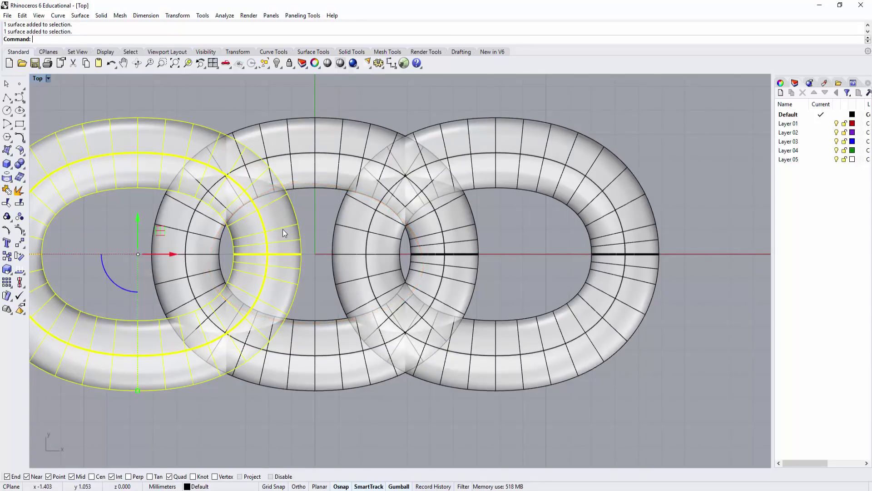
key("Delete")
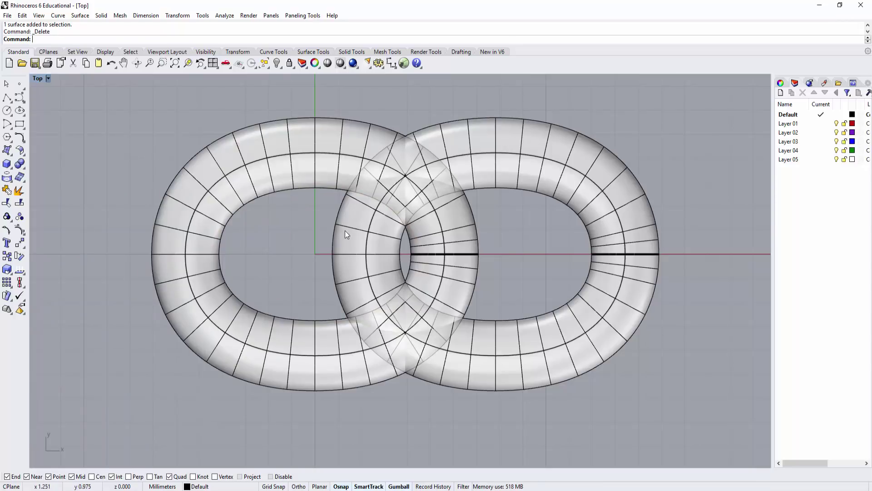
left_click(345, 230)
key("Delete")
scroll(387, 248, "down", 2)
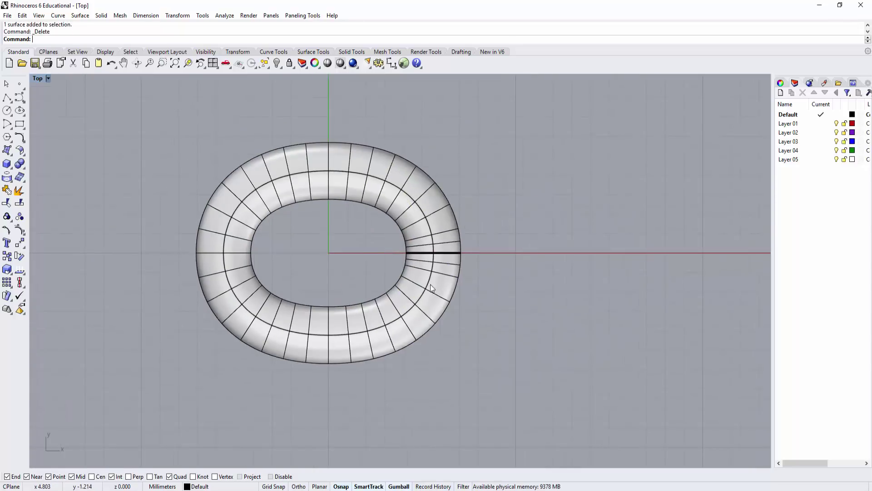
right_click_drag(430, 285, 450, 290)
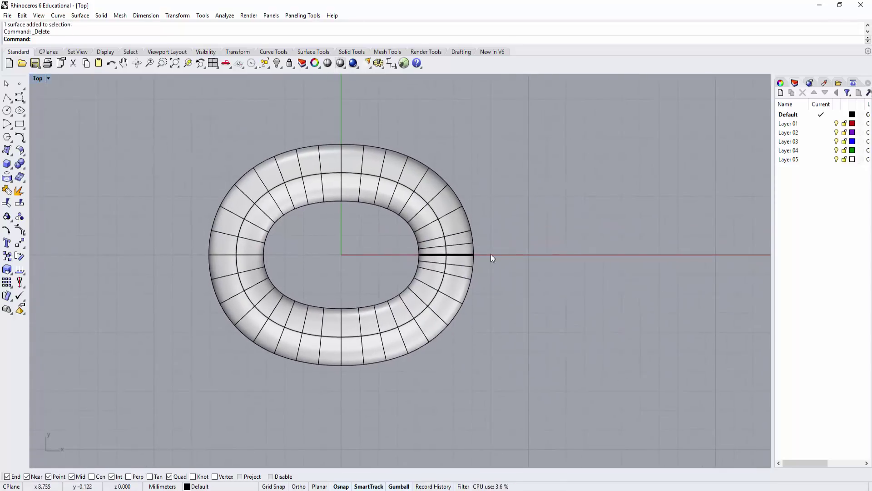
Restore the four-view layout and tear off the Transform toolbar as a floating palette
double_click(37, 77)
mouse_move(573, 136)
right_mouse_down()
mouse_move(559, 150)
mouse_move(468, 101)
mouse_move(597, 150)
mouse_move(577, 218)
right_mouse_up()
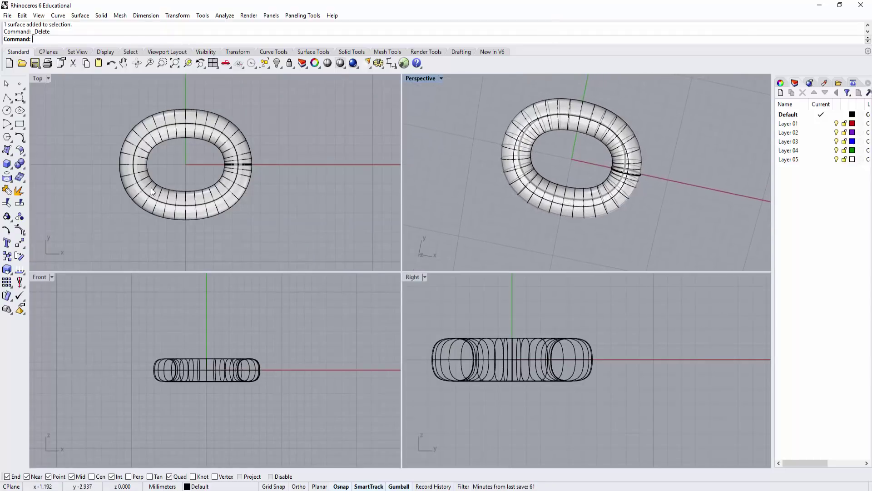
left_click(24, 247)
left_click_drag(41, 240, 58, 93)
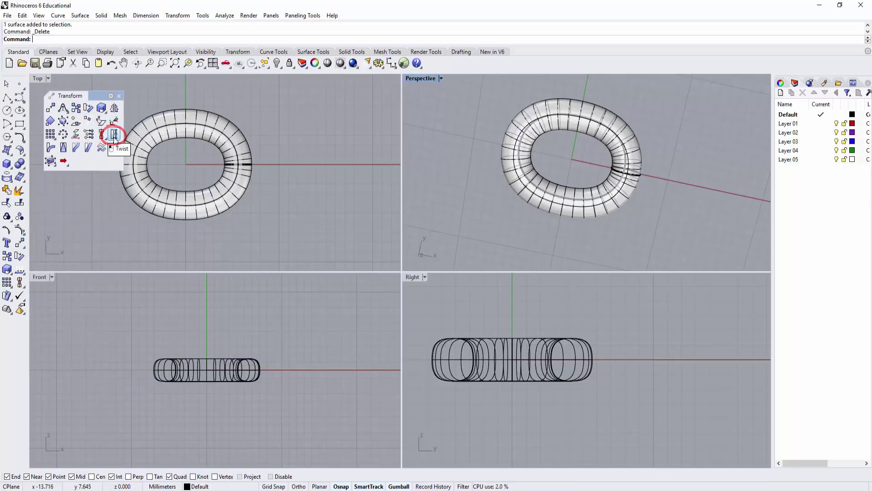
Browse the Transform menu for the Twist command, then recentre the Top view
left_click(179, 16)
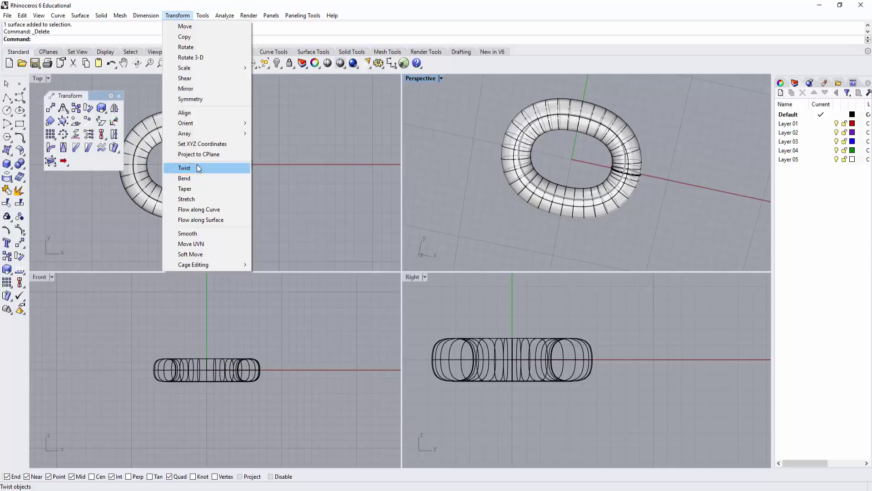
left_click(300, 160)
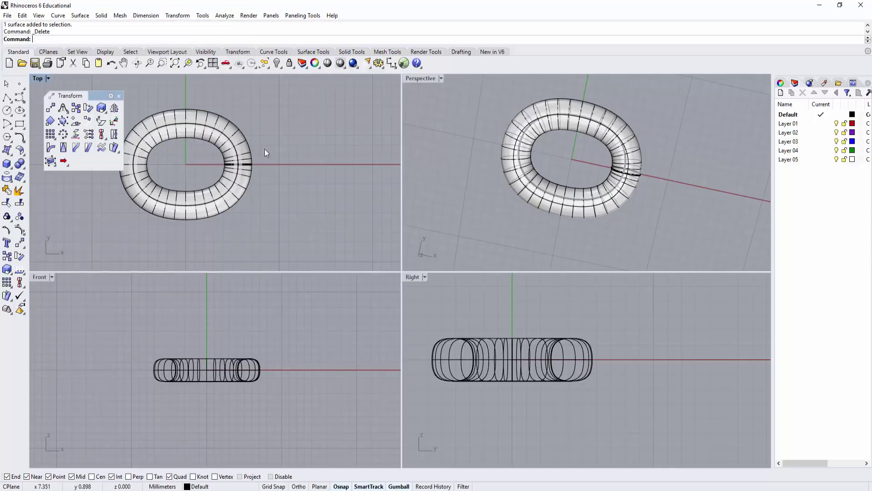
right_click_drag(267, 152, 323, 163)
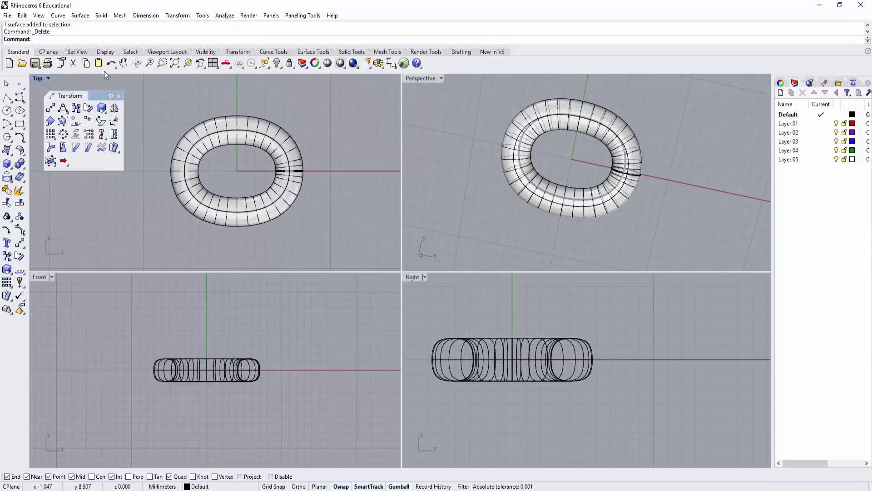
Twist the link 90 degrees about an axis running from its right end to left edge
left_click(115, 135)
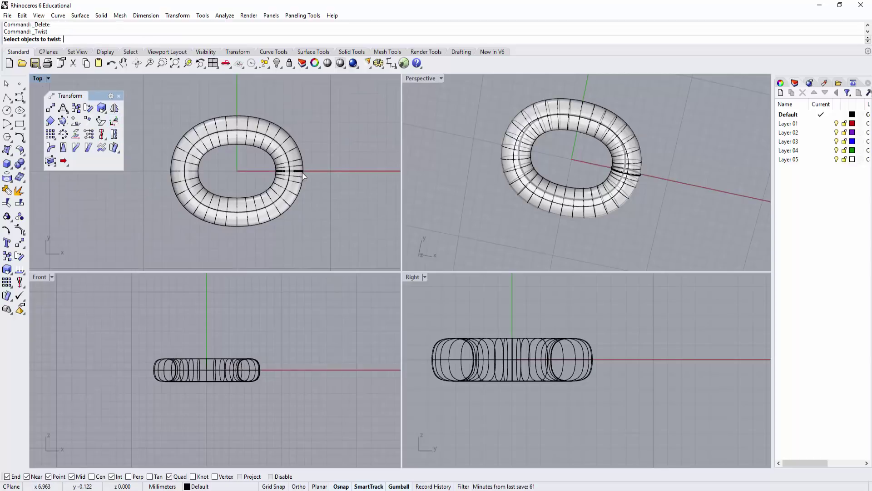
left_click(293, 146)
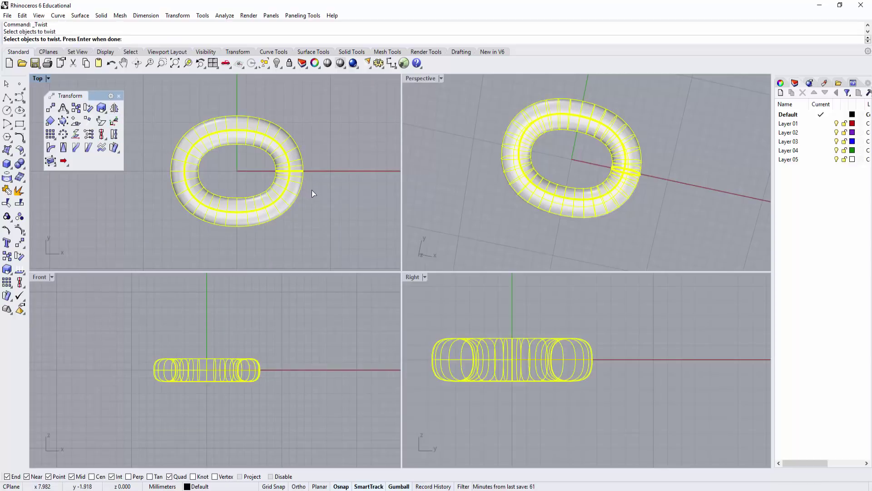
key("Return")
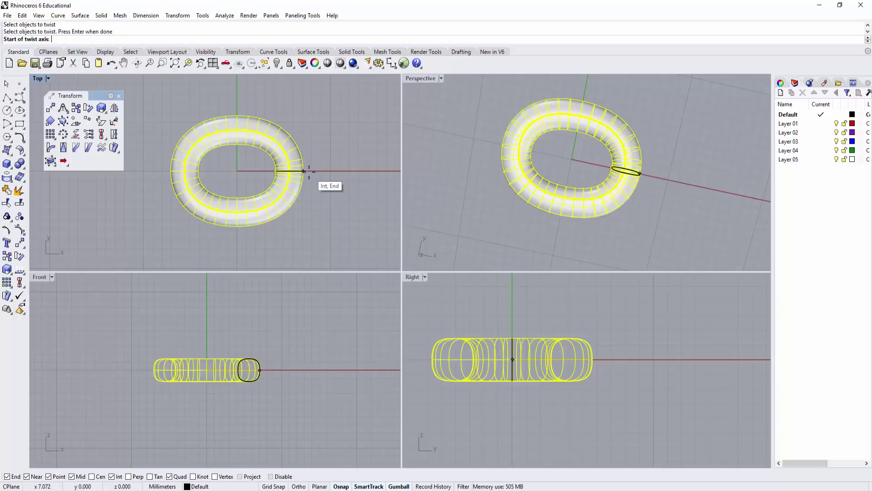
left_click(304, 171)
scroll(163, 171, "up", 2)
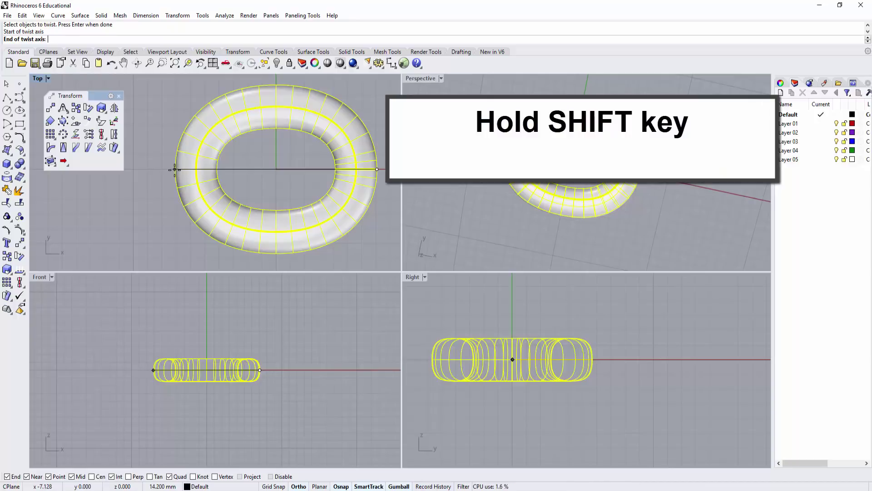
left_click(174, 169, "shift")
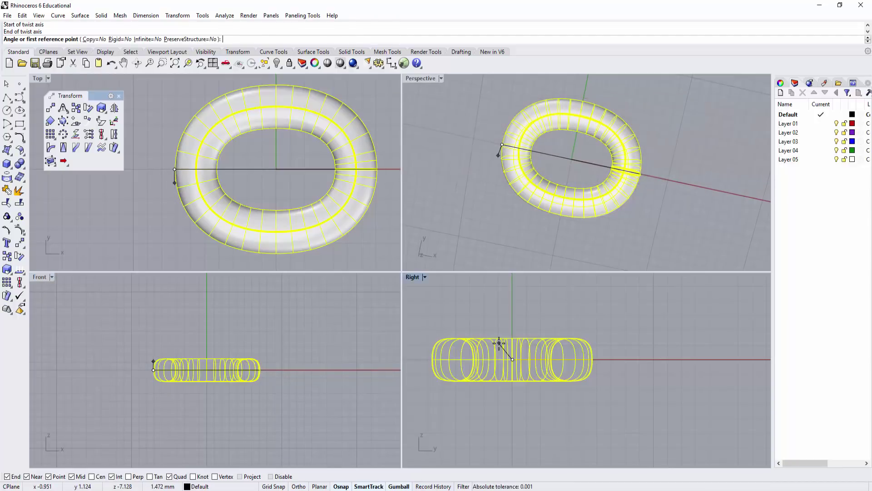
scroll(499, 343, "down", 2)
right_click_drag(607, 343, 653, 347)
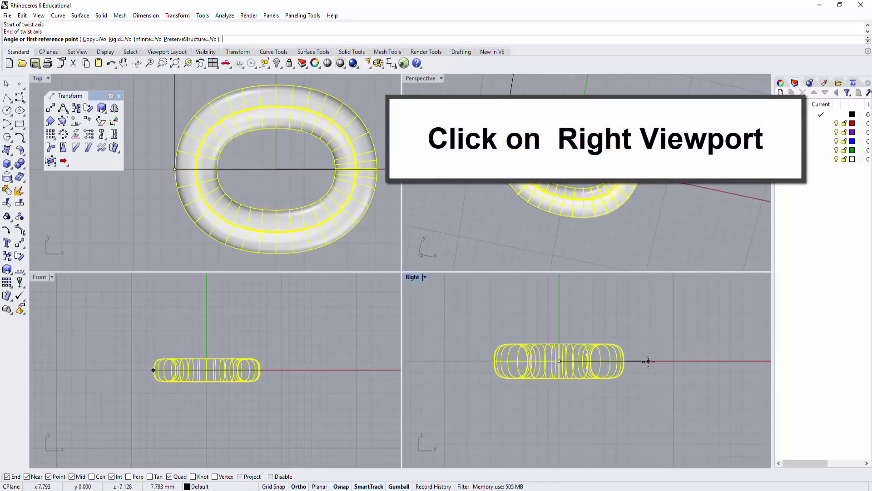
left_click(649, 361)
type("90")
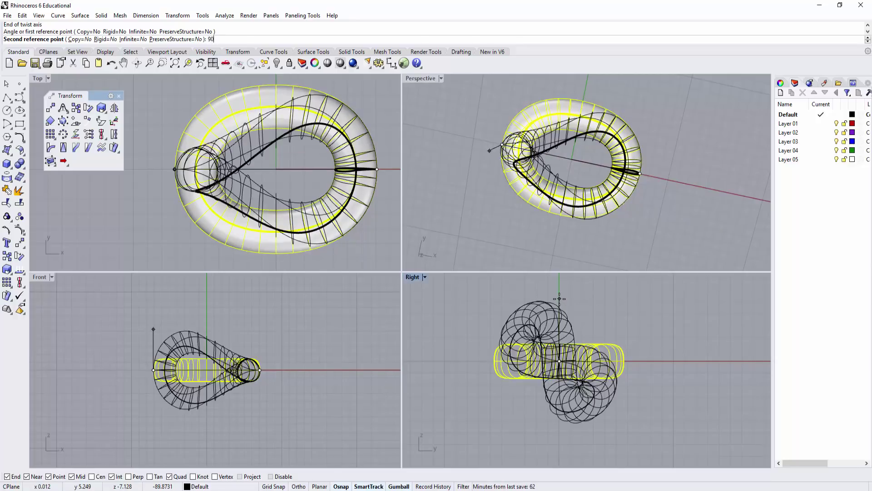
left_click(560, 298)
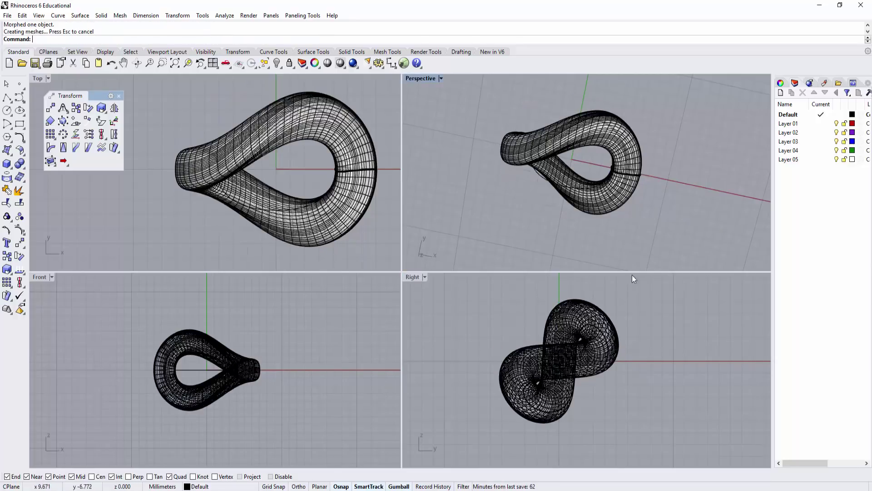
Rotate the twisted link 45 degrees with the gumball arc in Right view, redoing it after an undo
mouse_move(621, 235)
right_mouse_down()
mouse_move(650, 190)
mouse_move(574, 141)
mouse_move(645, 114)
mouse_move(668, 117)
mouse_move(546, 131)
mouse_move(630, 104)
mouse_move(508, 123)
mouse_move(640, 145)
right_mouse_up()
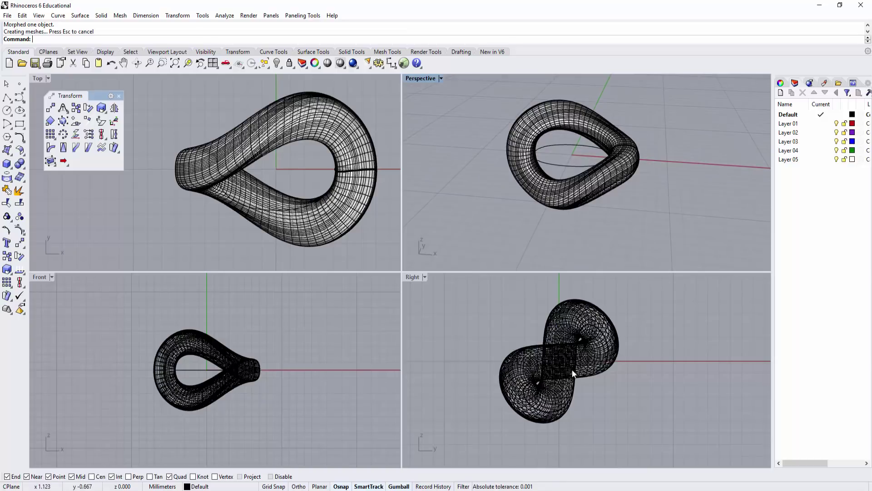
left_click(558, 411)
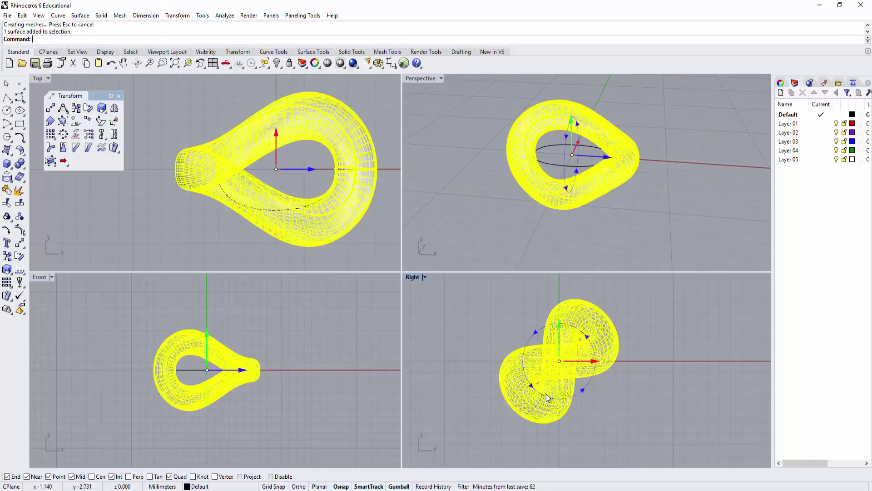
left_click(547, 393)
type("45")
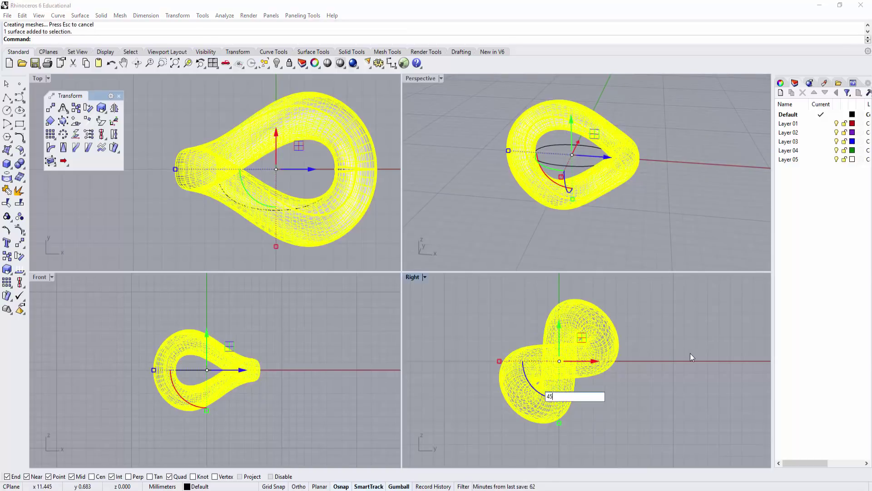
key("Return")
key("ctrl+z")
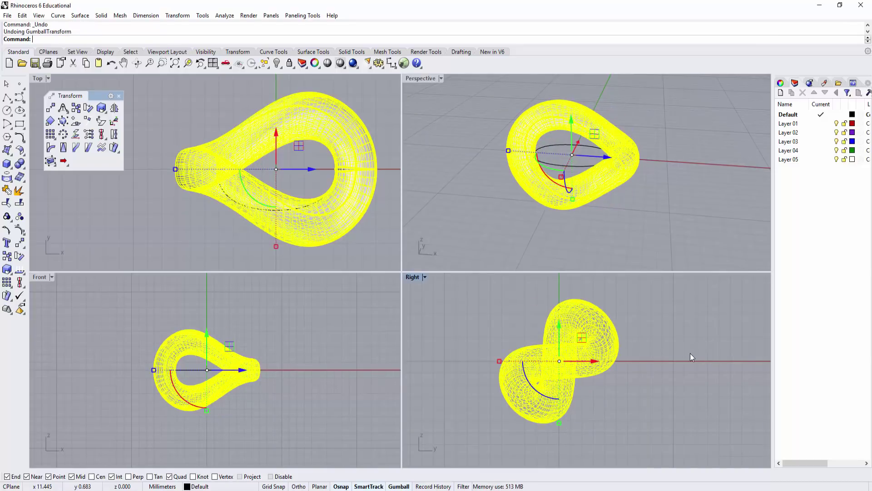
left_click(543, 397)
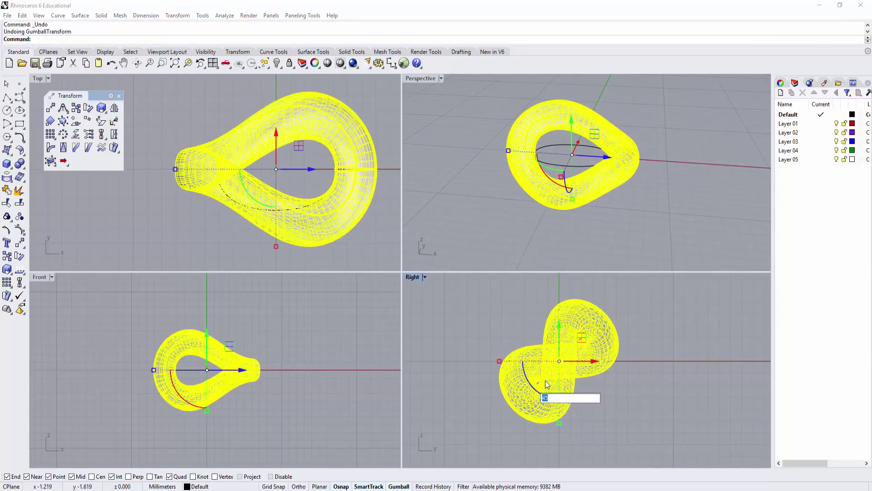
type("45")
key("Return")
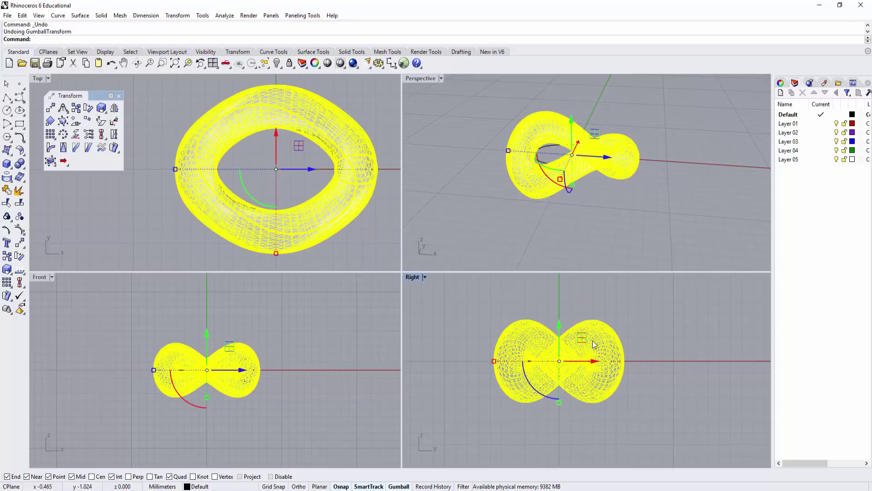
left_click(664, 186)
right_click_drag(665, 186, 696, 191)
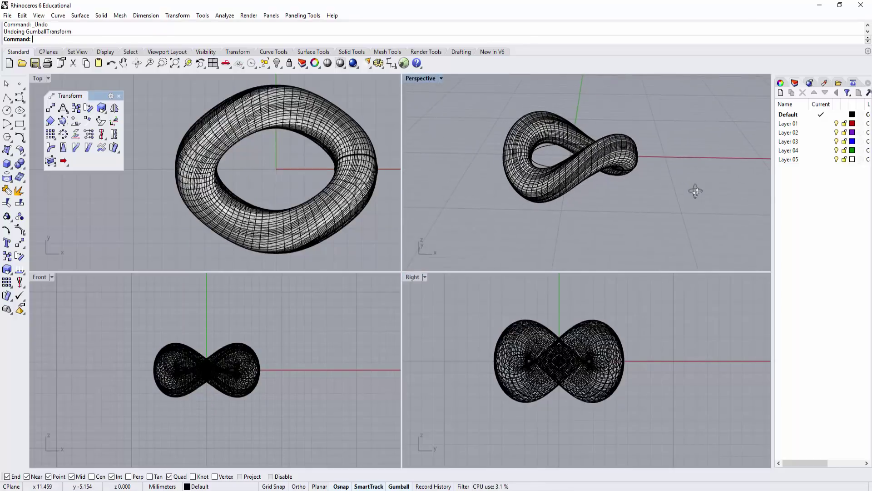
scroll(278, 145, "down", 1)
Reframe the Top view, move the floating palette aside and maximize Top
scroll(278, 146, "down", 2)
scroll(293, 159, "down", 2)
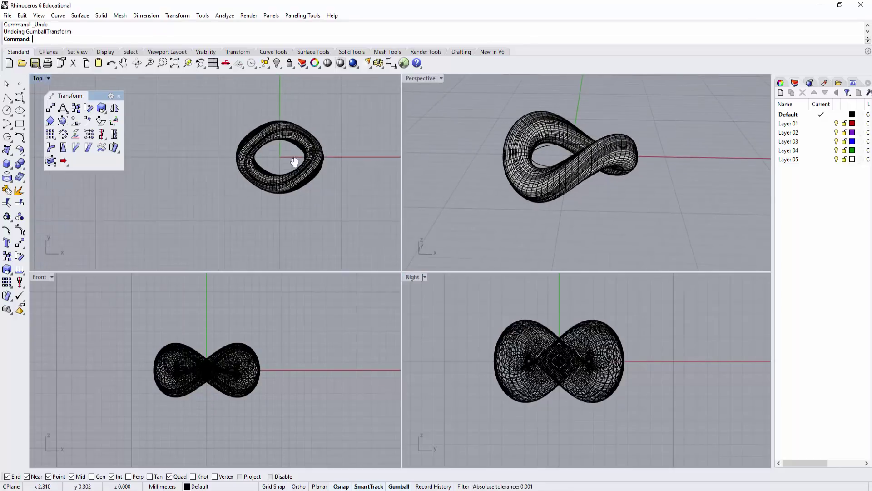
right_click_drag(296, 163, 231, 181)
scroll(227, 179, "up", 1)
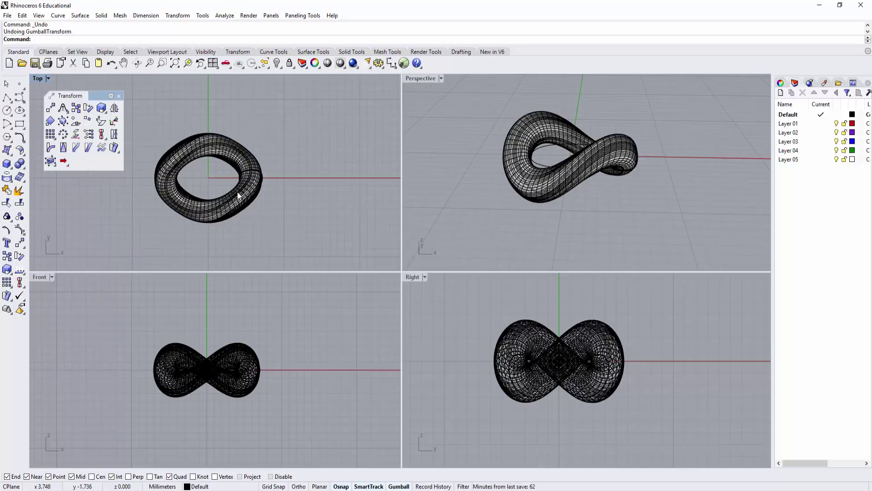
left_click(119, 96)
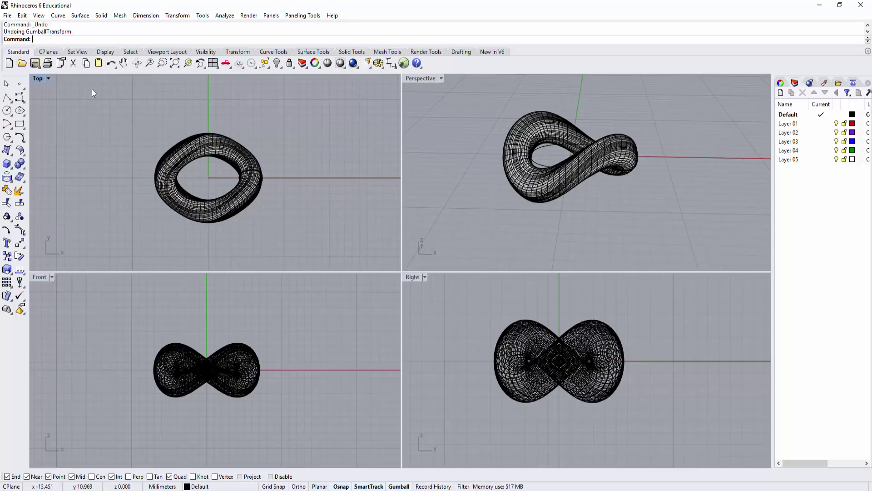
double_click(43, 78)
scroll(423, 228, "down", 2)
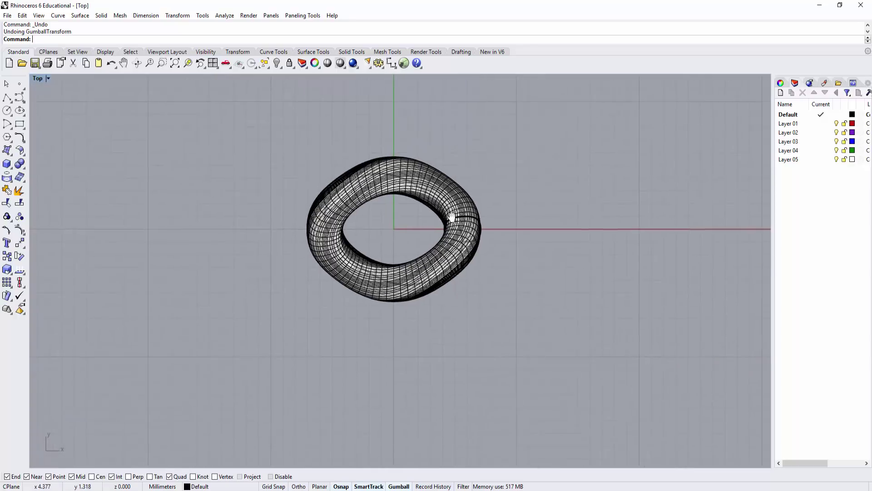
Alt-drag a copy of the twisted link right so it interlocks with the original
left_click(451, 250)
mouse_move(427, 226)
left_mouse_down()
mouse_move(480, 234)
mouse_move(524, 263)
left_mouse_up()
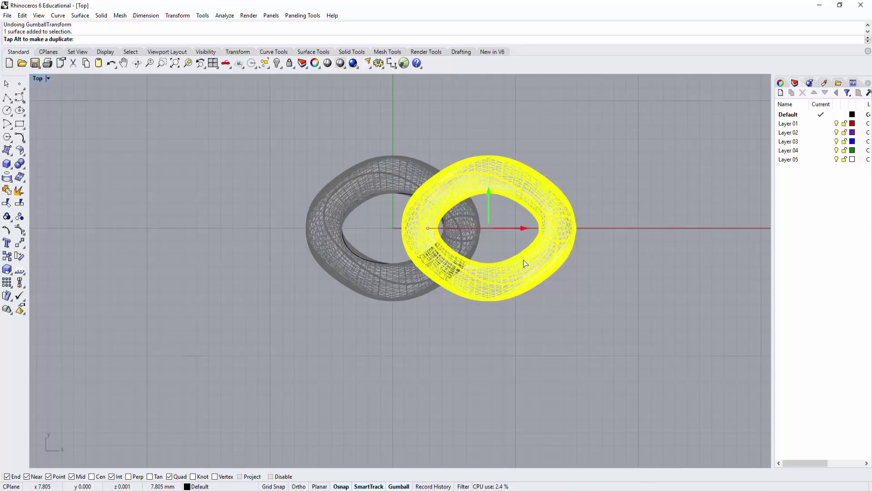
left_click_drag(522, 264, 521, 265)
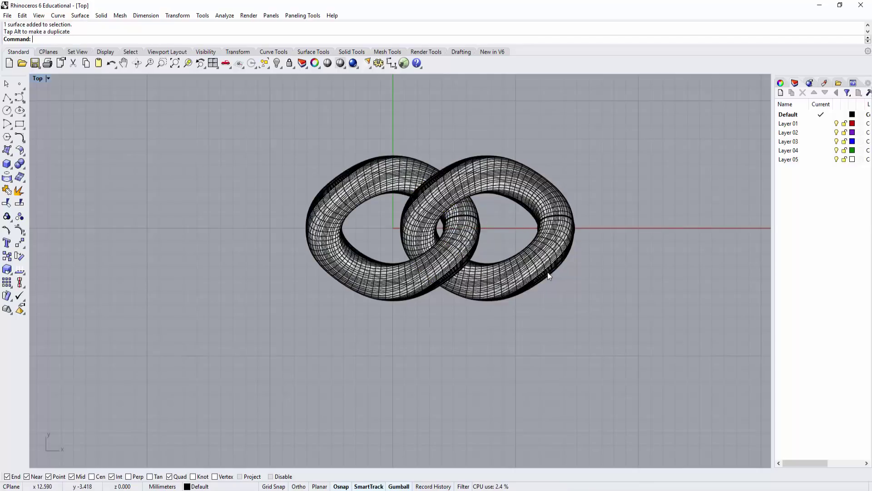
double_click(38, 79)
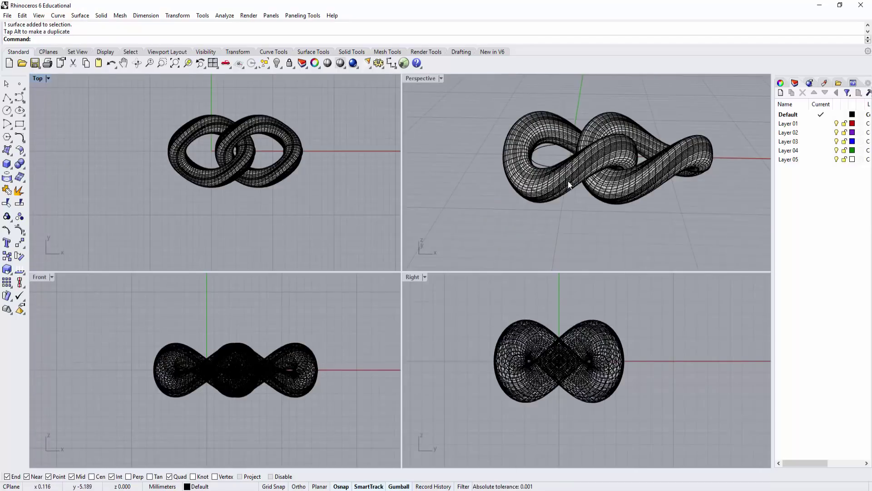
Orbit and zoom Perspective to inspect the interlock, then select the copied link
mouse_move(569, 184)
right_mouse_down()
mouse_move(605, 212)
mouse_move(589, 226)
right_mouse_up()
scroll(604, 142, "up", 3)
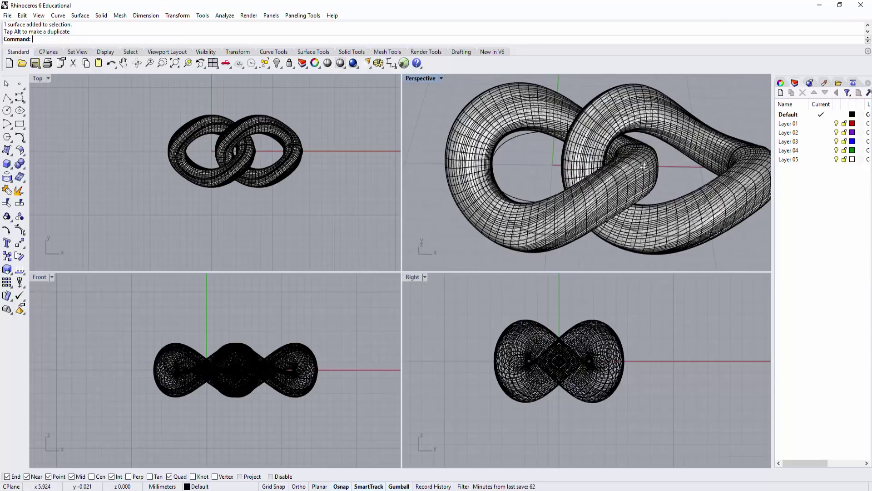
mouse_move(644, 166)
right_mouse_down()
mouse_move(627, 150)
mouse_move(614, 176)
right_mouse_up()
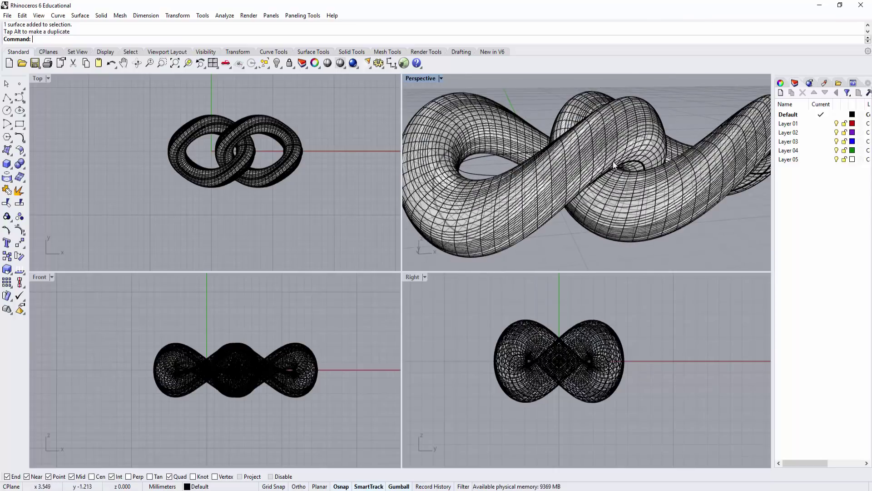
mouse_move(614, 164)
right_mouse_down()
mouse_move(574, 166)
mouse_move(635, 130)
right_mouse_up()
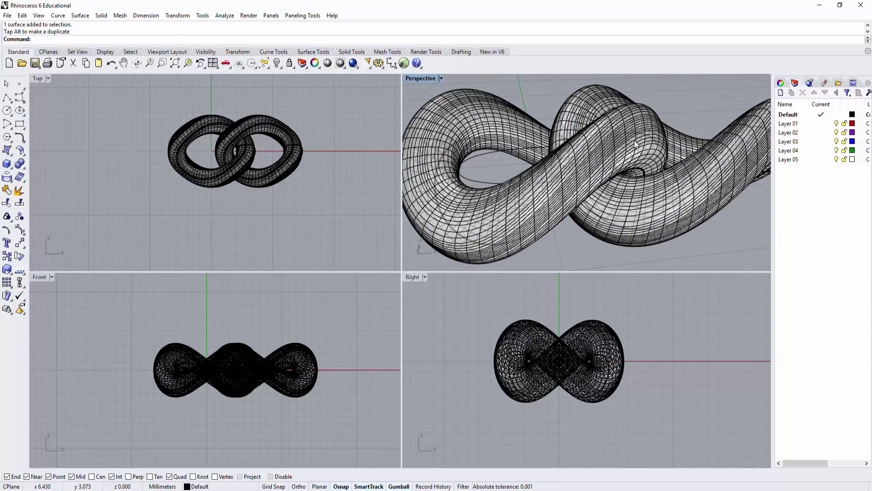
mouse_move(636, 143)
right_mouse_down()
mouse_move(715, 143)
mouse_move(714, 150)
mouse_move(621, 138)
mouse_move(640, 157)
mouse_move(632, 190)
right_mouse_up()
scroll(620, 139, "up", 2)
scroll(630, 136, "up", 3)
scroll(639, 131, "up", 2)
scroll(648, 129, "up", 2)
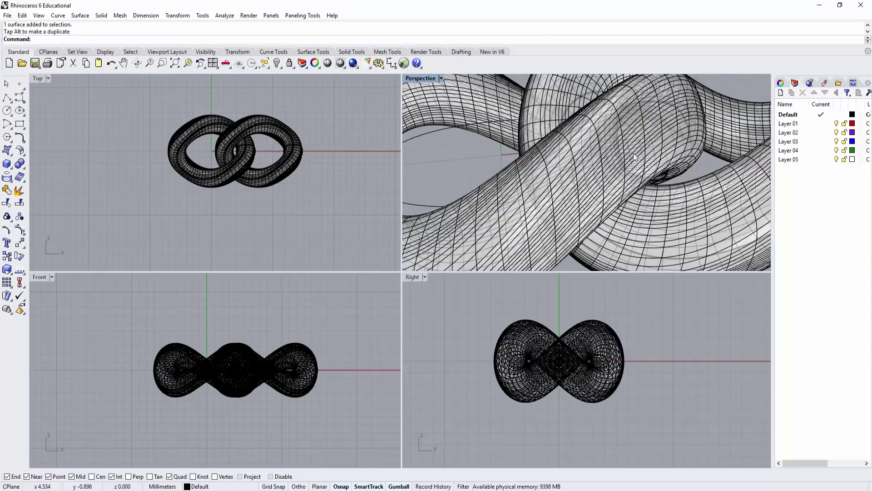
scroll(635, 157, "down", 2)
scroll(665, 157, "down", 2)
scroll(664, 170, "down", 2)
scroll(661, 185, "down", 2)
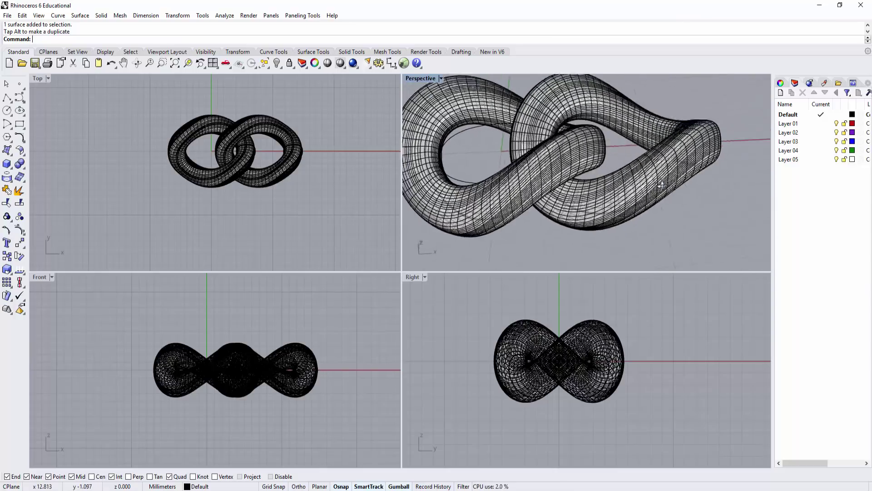
left_click(682, 170)
Delete the copied link and draw a Box around the remaining link in Top view
key("Delete")
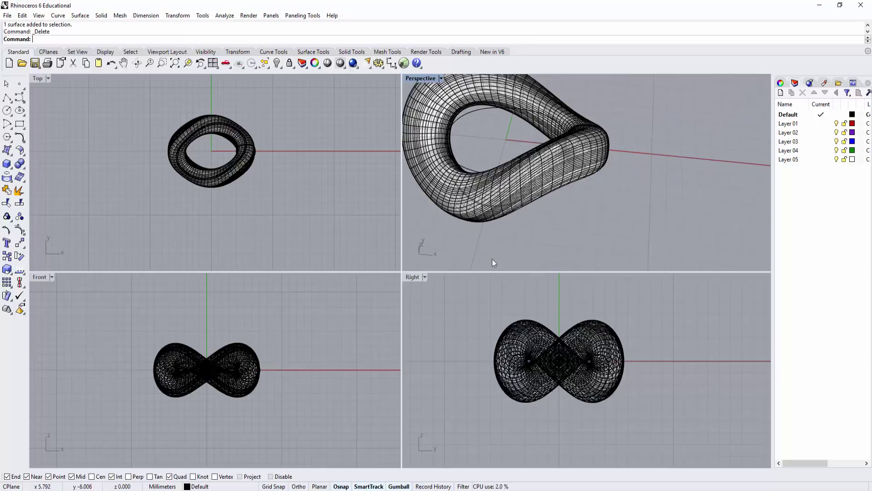
left_click(7, 165)
left_click(148, 95)
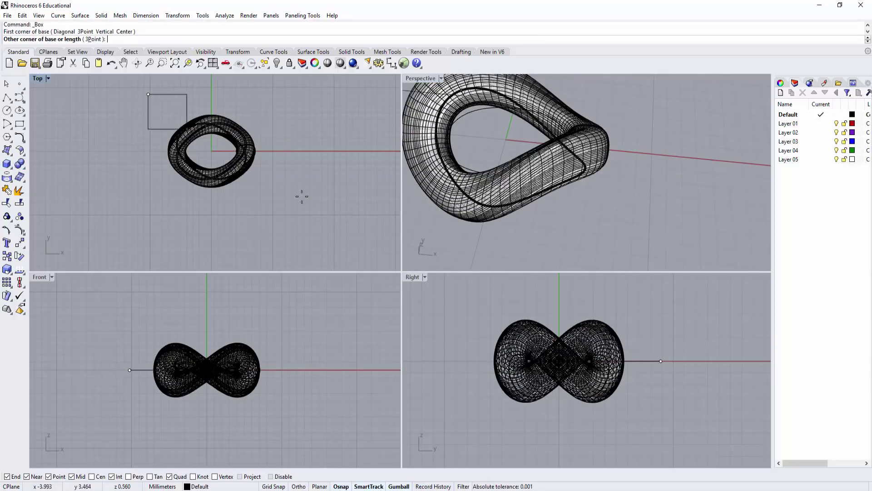
left_click(272, 207)
left_click(288, 313)
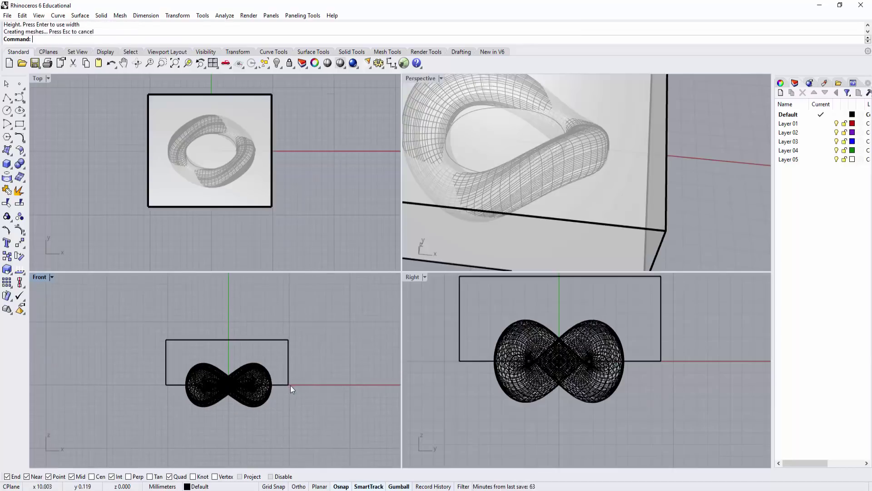
Raise the box with its gumball Z arrow so it covers the link's upper half
scroll(277, 400, "up", 3)
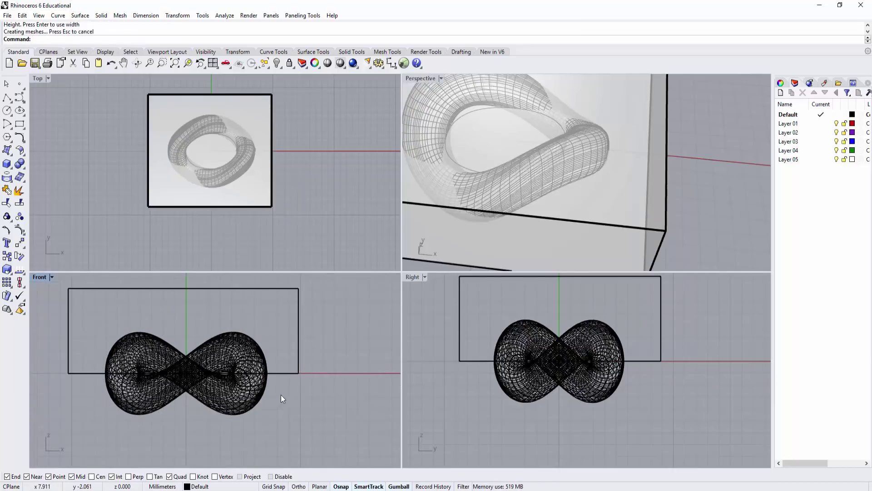
left_click(288, 373)
right_click_drag(183, 295, 220, 331)
left_click_drag(220, 331, 225, 300)
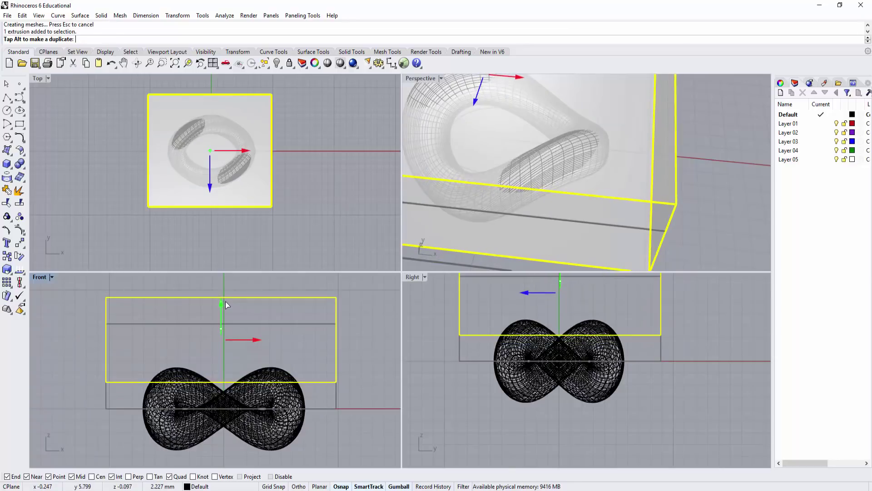
left_click(180, 224)
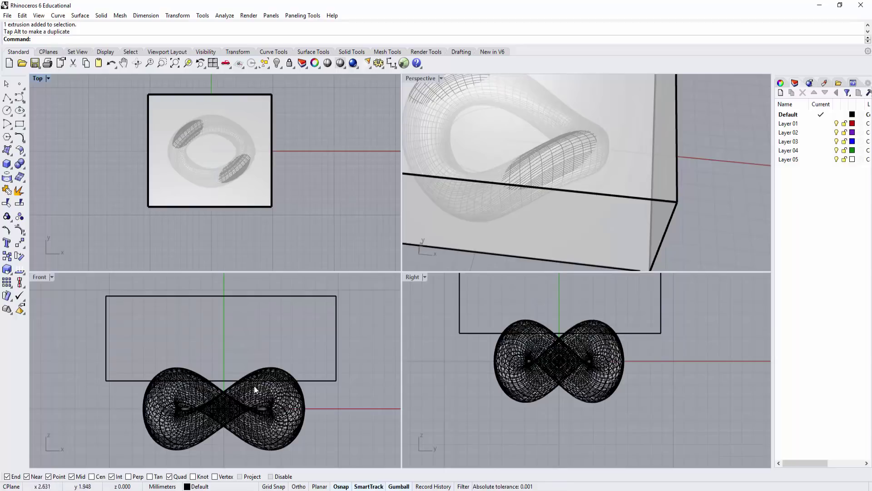
In the maximized Front view, mirror a copy of the box with the mirror plane starting at 0
left_click(116, 378)
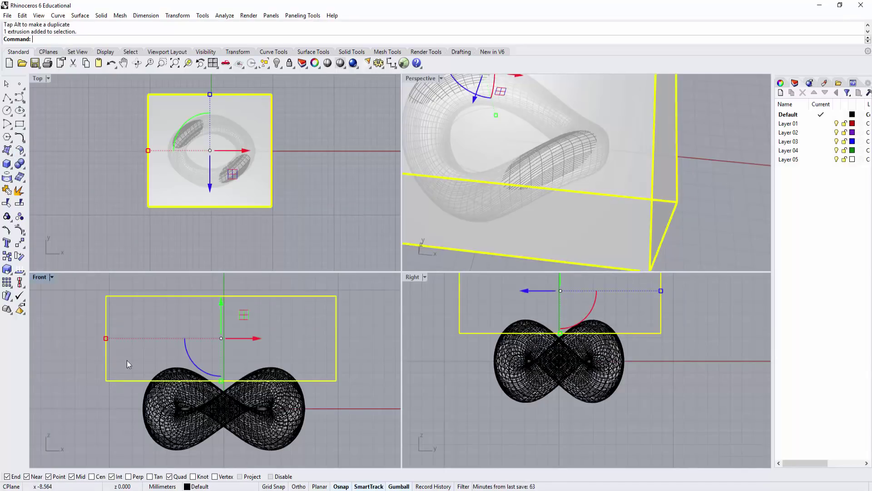
scroll(130, 282, "down", 3)
double_click(41, 277)
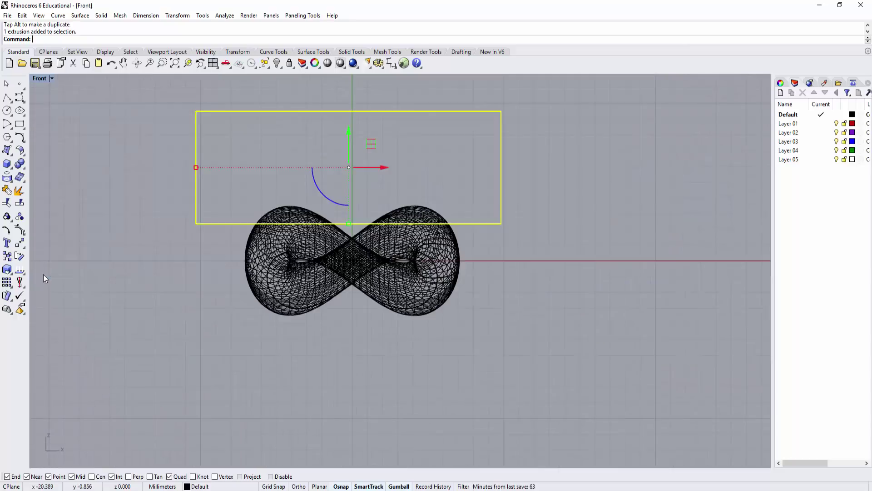
left_click(21, 244)
left_click(97, 247)
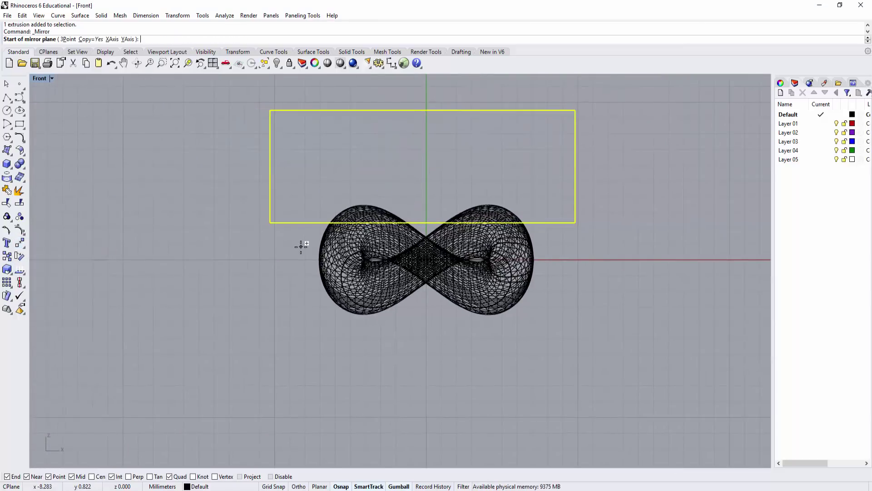
type("0")
key("Return")
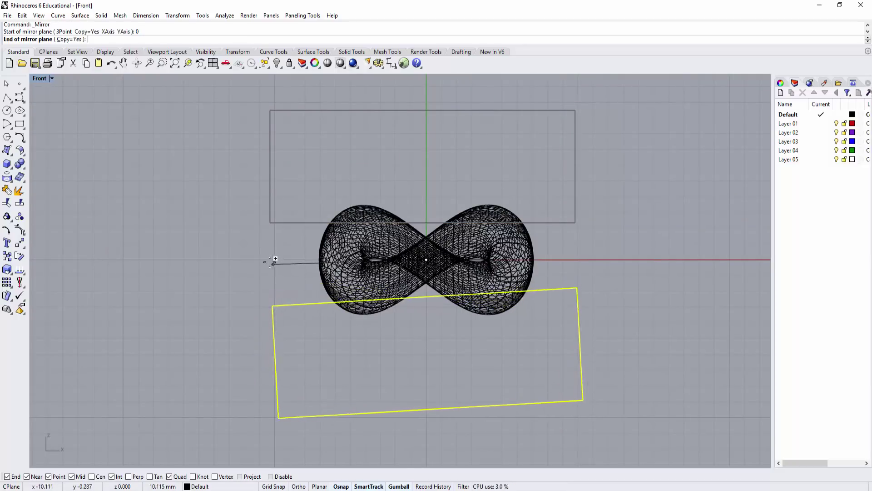
left_click(263, 259)
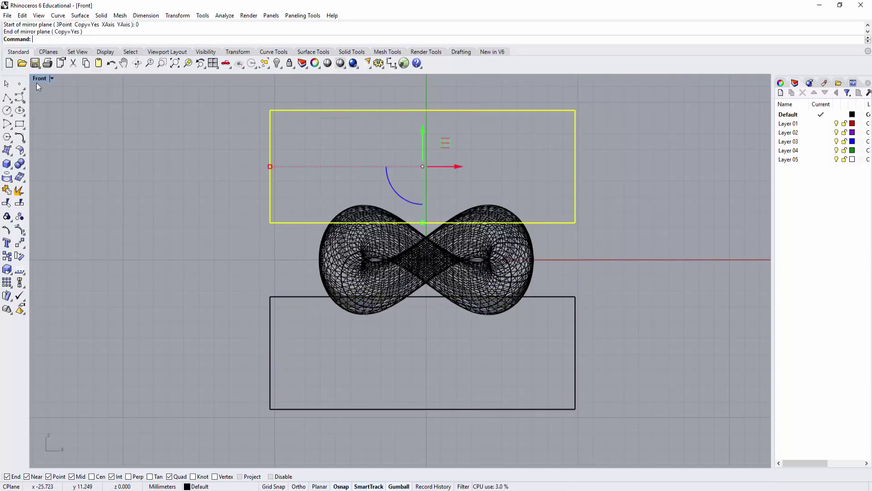
Boolean-subtract the top and bottom boxes from the figure-eight link, then restore the four-viewport layout
key("Escape")
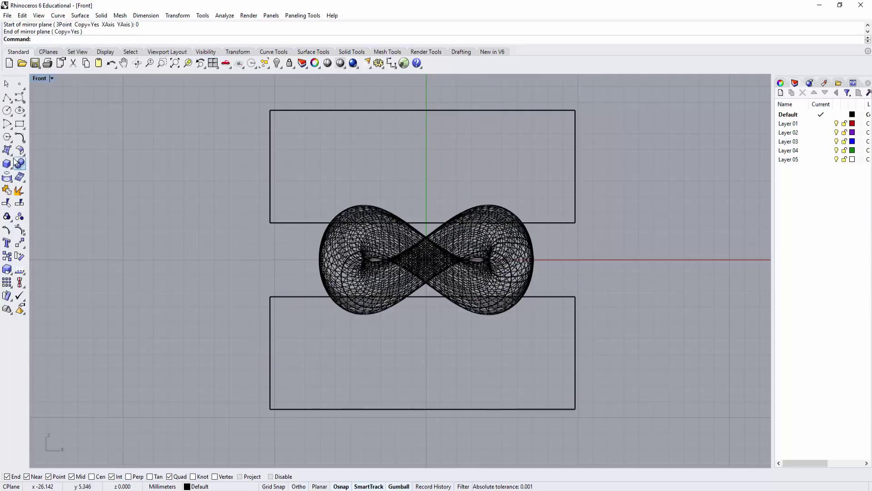
left_click(15, 162)
left_click(45, 171)
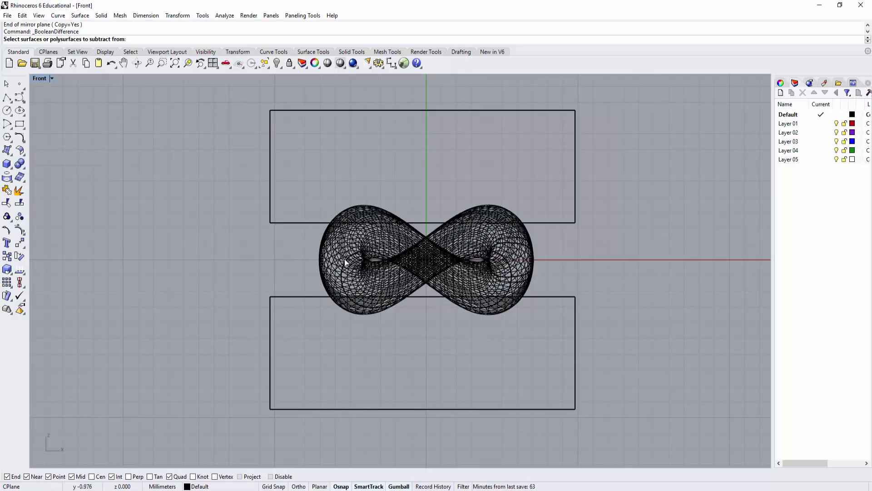
left_click(345, 262)
key("Return")
left_click(308, 297)
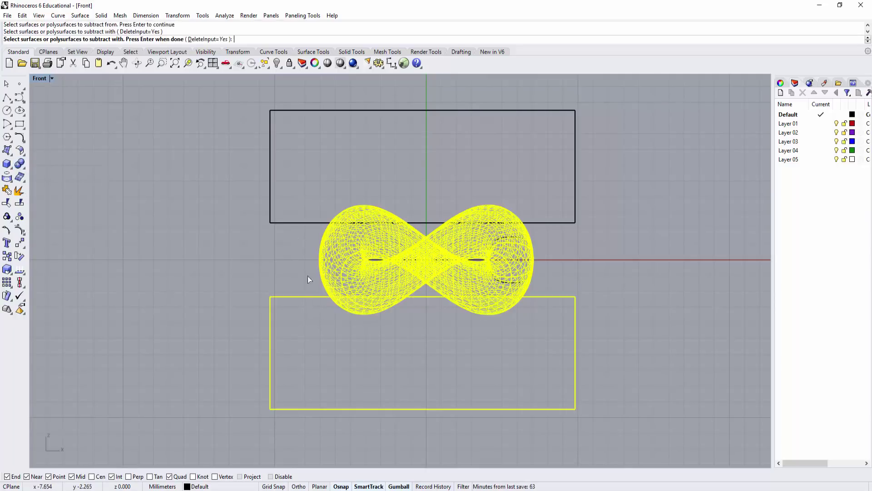
left_click(306, 223)
key("Return")
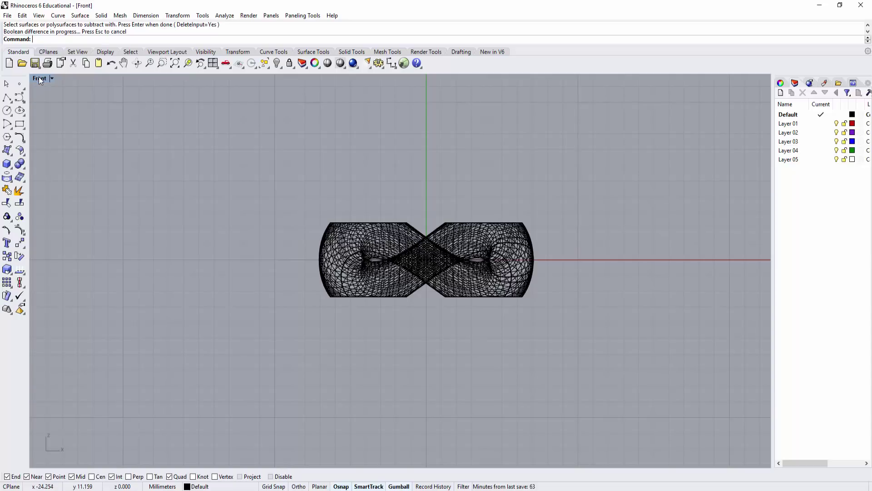
double_click(39, 78)
mouse_move(599, 189)
right_mouse_down()
mouse_move(679, 101)
mouse_move(619, 153)
right_mouse_up()
scroll(254, 161, "up", 3)
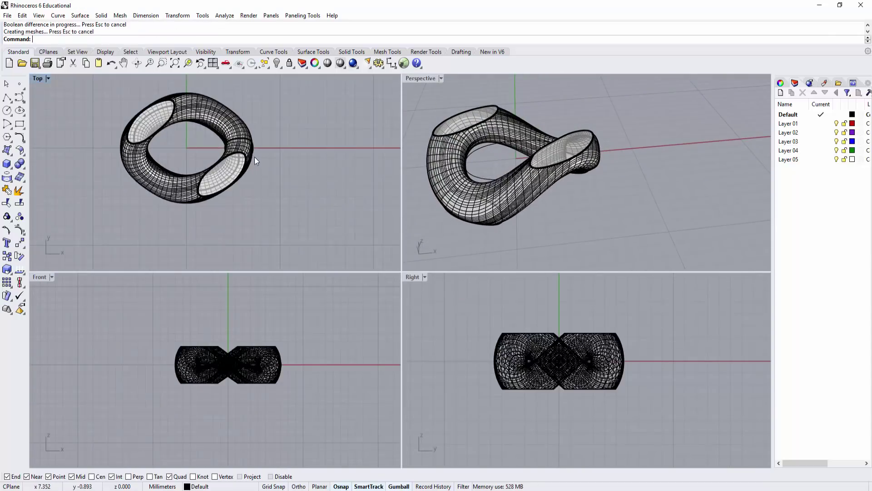
scroll(254, 161, "down", 2)
left_click(219, 190)
left_click_drag(218, 190, 265, 195)
mouse_move(722, 154)
right_mouse_down()
mouse_move(564, 139)
mouse_move(521, 162)
right_mouse_up()
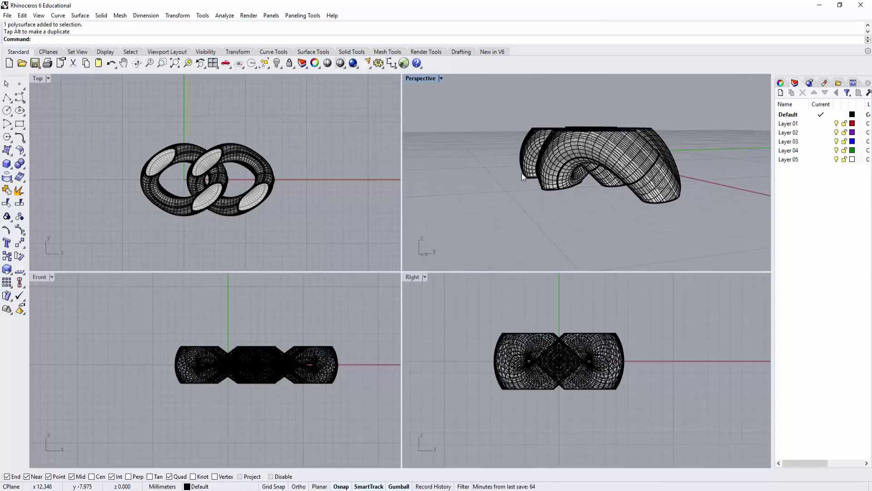
mouse_move(523, 177)
right_mouse_down()
mouse_move(680, 197)
mouse_move(622, 170)
mouse_move(652, 222)
right_mouse_up()
right_click_drag(311, 226, 167, 207, "shift")
scroll(262, 224, "up", 2)
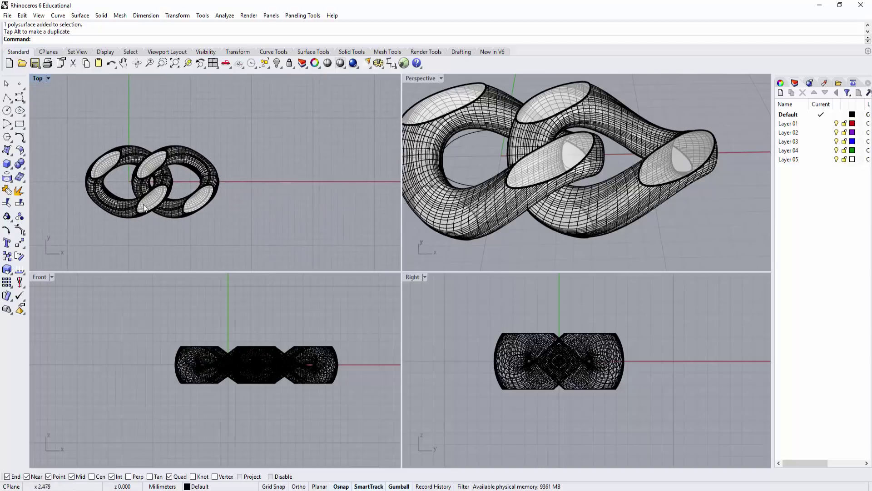
left_click(205, 204)
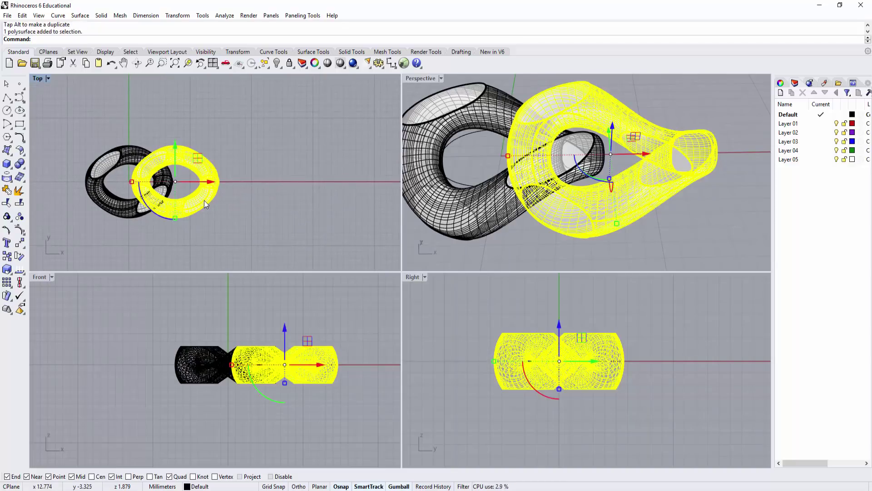
key("Delete")
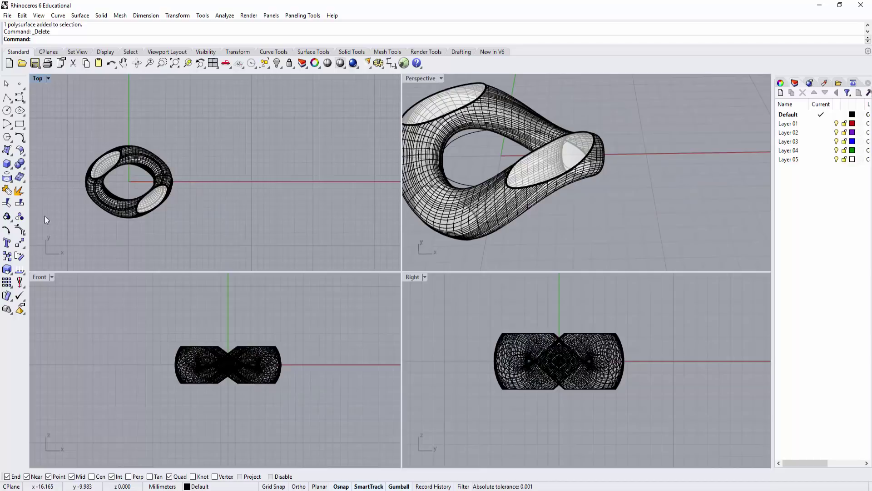
Start a linear array of the trimmed link with 5 items
left_click(230, 17)
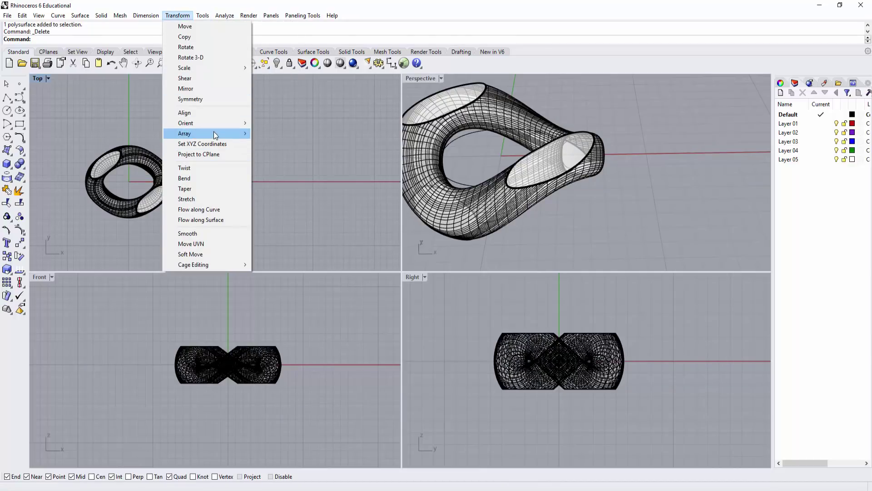
mouse_move(204, 134)
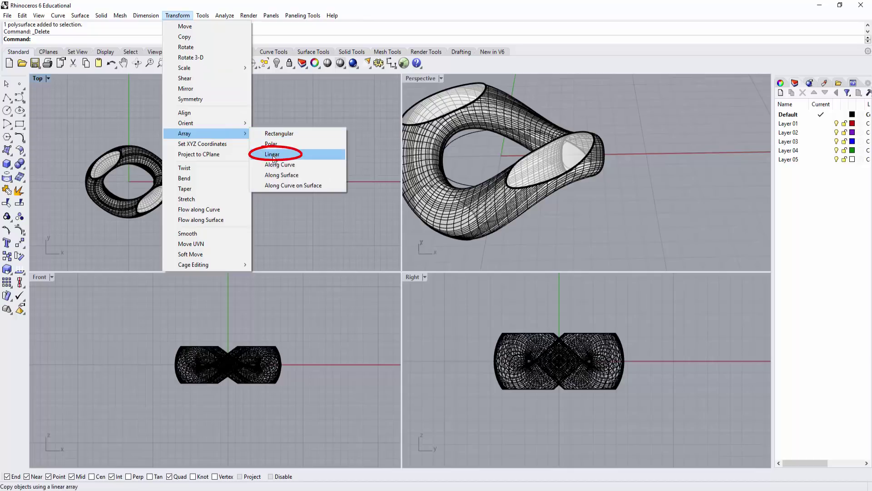
left_click(273, 154)
left_click(115, 209)
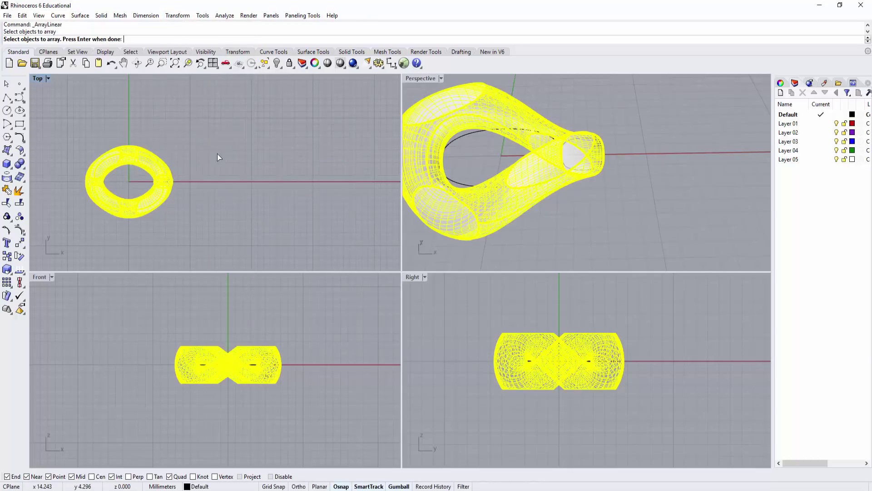
key("Return")
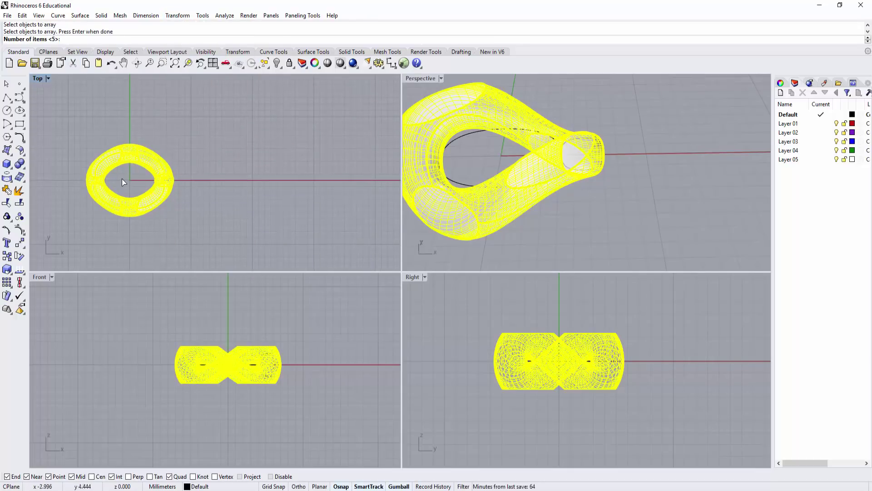
type("0")
key("Return")
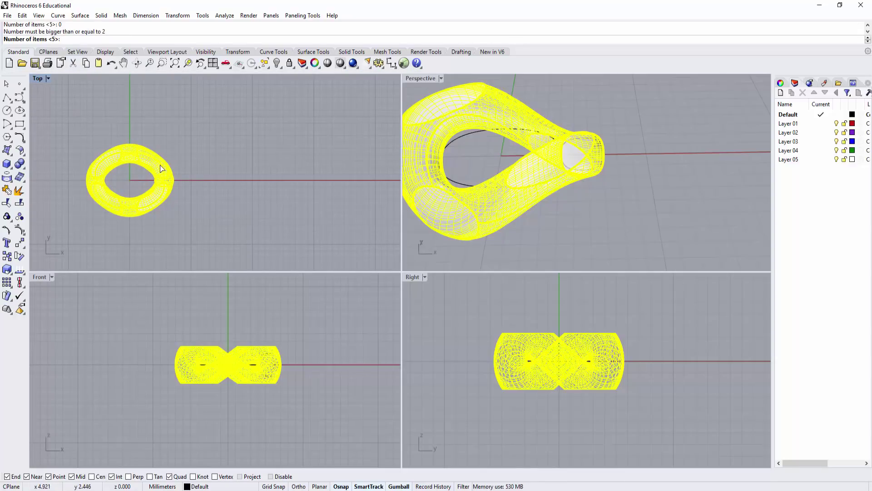
key("Return")
Set the array's first point at 0 and pick the spacing with Ortho on, forming the five-link chain
type("0")
key("Return")
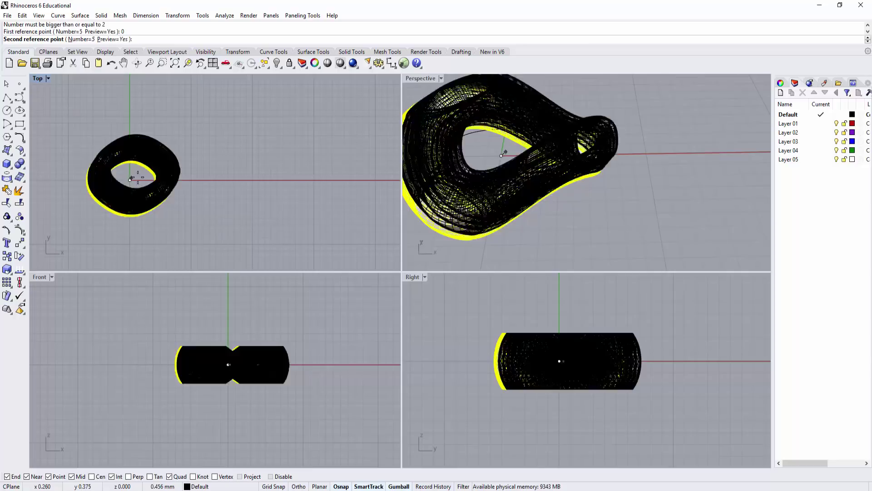
scroll(182, 175, "up", 3)
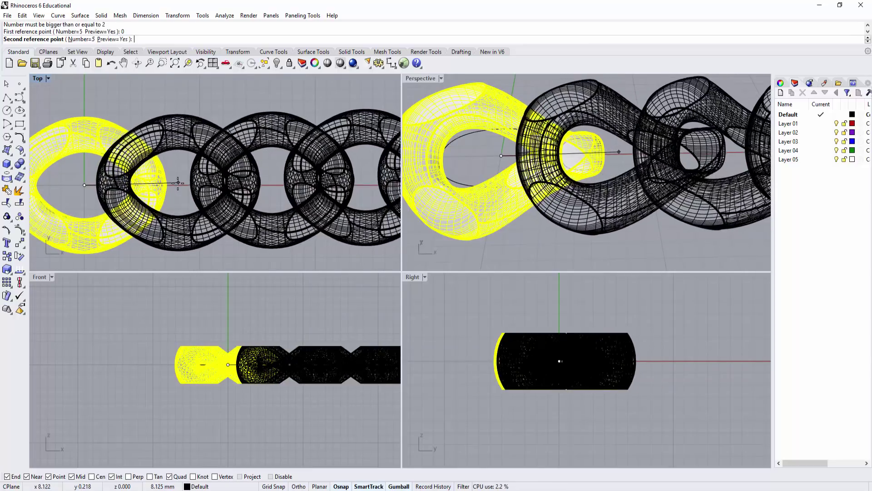
key("F8")
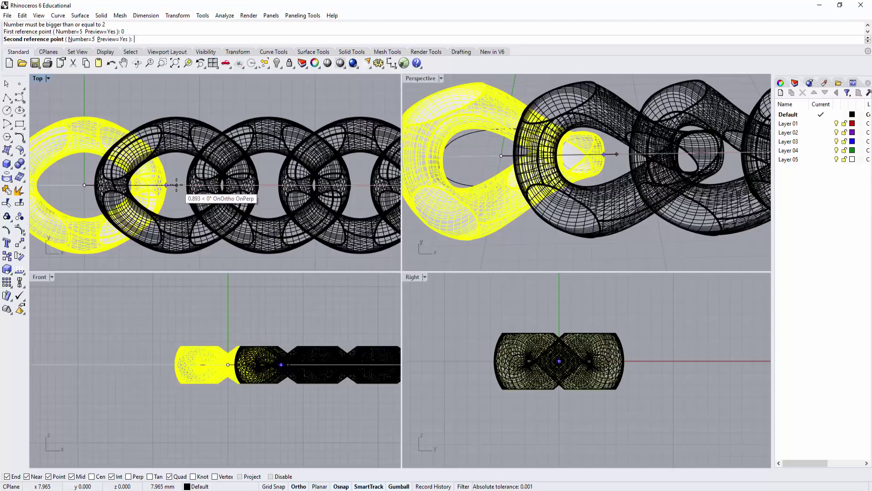
left_click(177, 185)
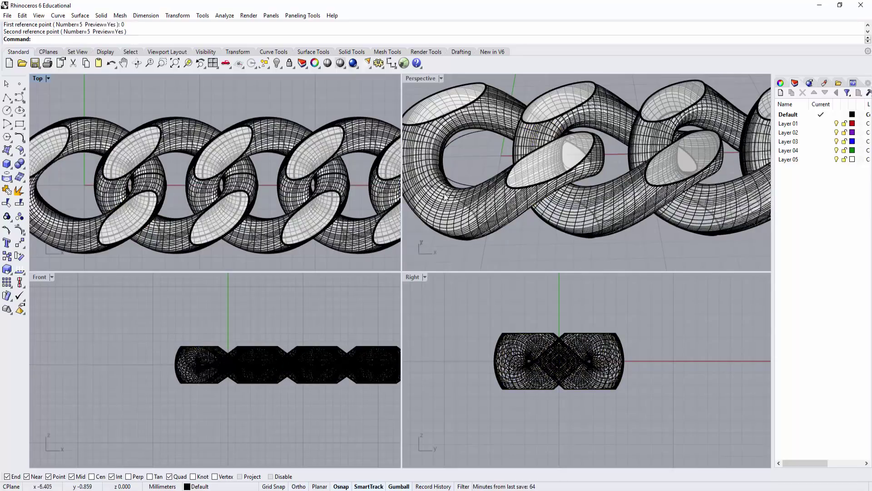
scroll(444, 196, "down", 5)
mouse_move(742, 119)
right_mouse_down()
mouse_move(644, 149)
mouse_move(628, 211)
right_mouse_up()
scroll(249, 184, "down", 3)
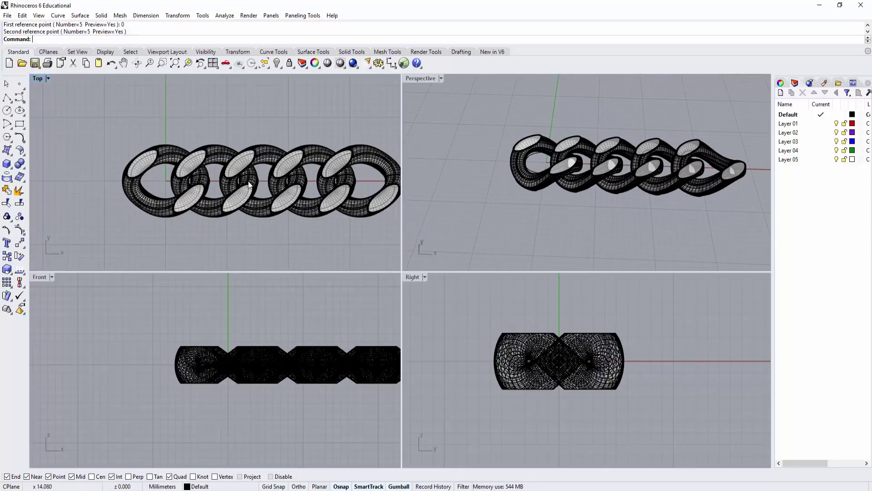
scroll(249, 184, "down", 2)
scroll(249, 184, "down", 1)
Select the chain links and copy the chain upward with the Gumball's green arrow
left_click(214, 173)
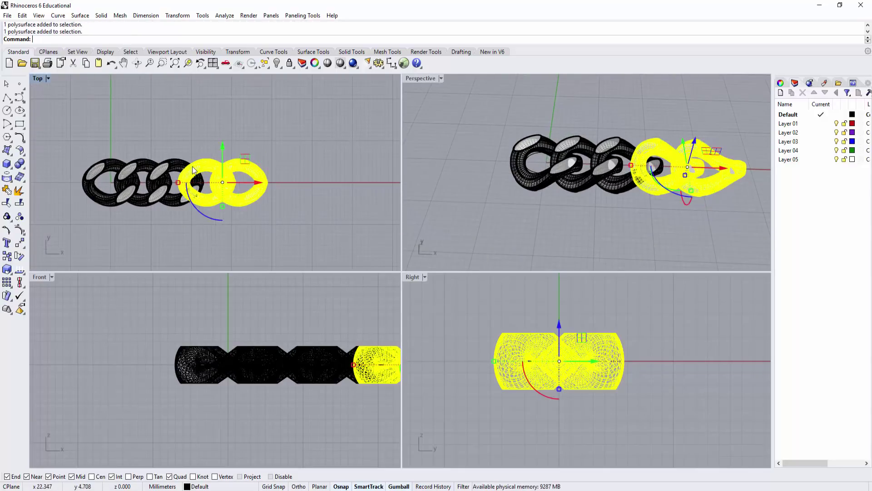
left_click(171, 169, "shift")
left_click(137, 169, "shift")
left_click(108, 169, "shift")
scroll(282, 132, "down", 1)
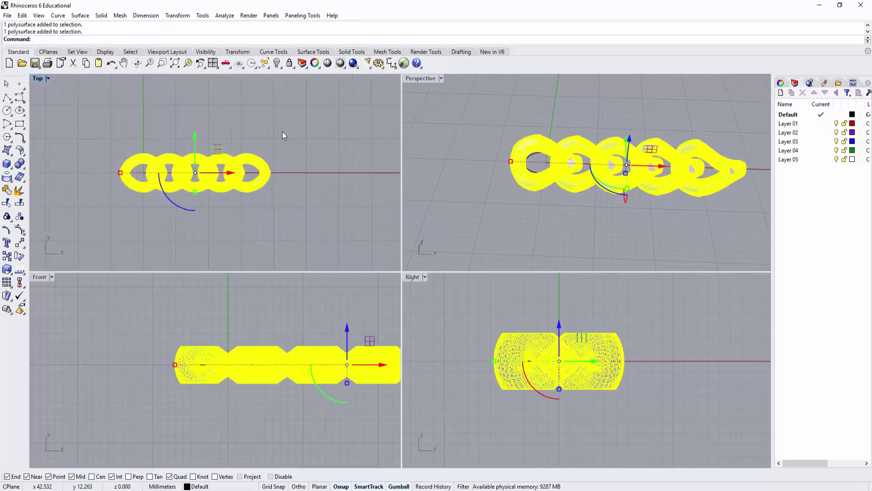
scroll(282, 132, "down", 1)
right_click_drag(282, 132, 279, 192)
left_click_drag(211, 189, 212, 124)
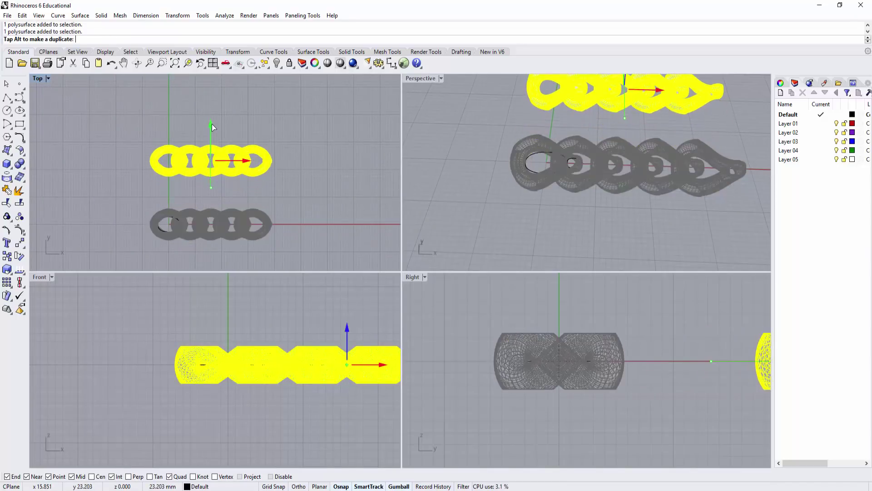
scroll(298, 167, "up", 1)
right_click_drag(297, 168, 305, 151)
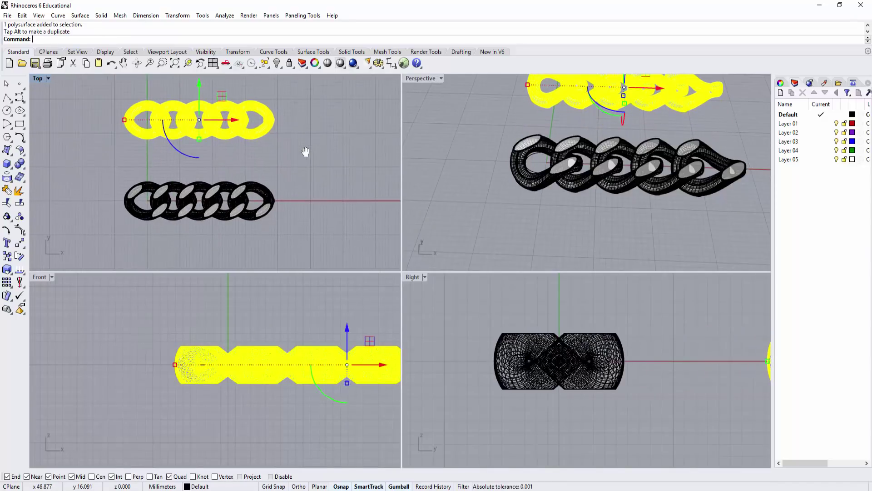
Delete the original lower chain, leaving only the ellipse and small circle at the origin
left_click(296, 189)
left_click(272, 190)
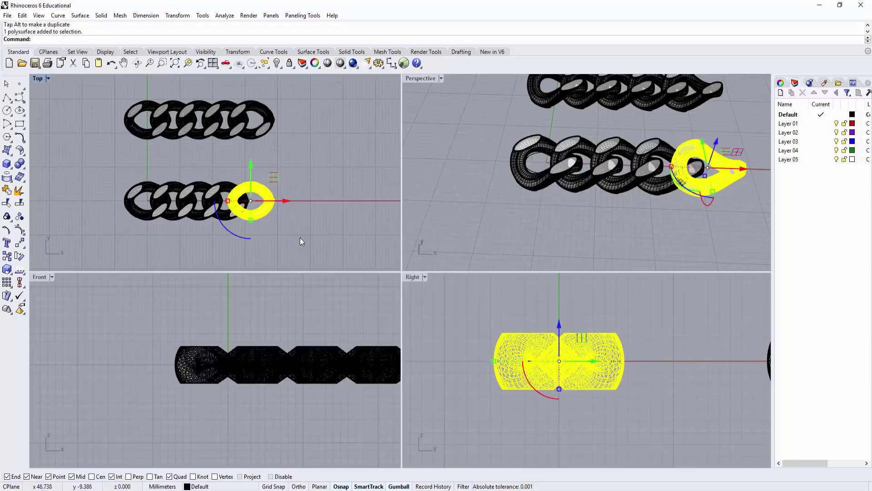
left_click_drag(300, 238, 187, 173)
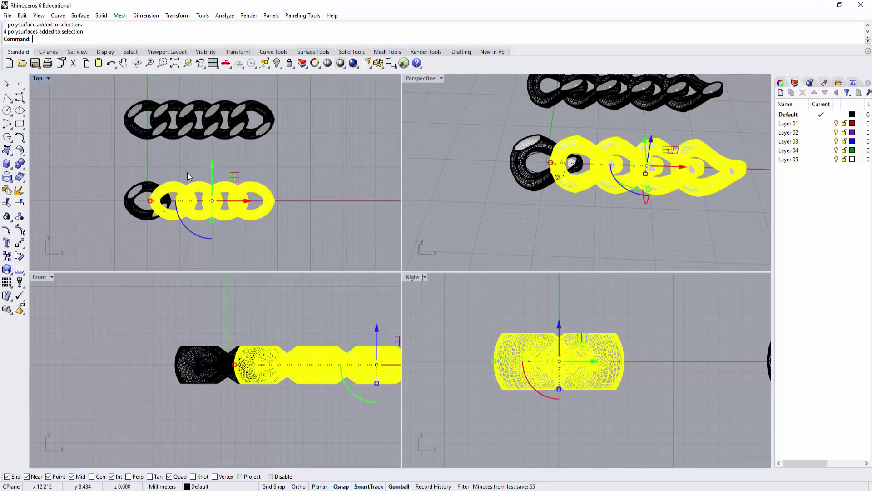
key("Delete")
left_click(159, 184)
key("Delete")
right_click_drag(202, 197, 244, 183)
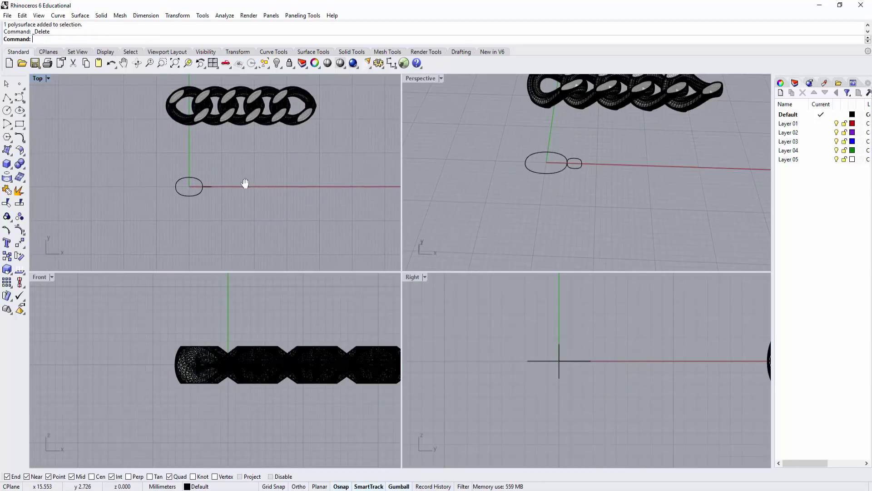
scroll(568, 161, "up", 2)
scroll(568, 160, "up", 2)
scroll(585, 187, "up", 2)
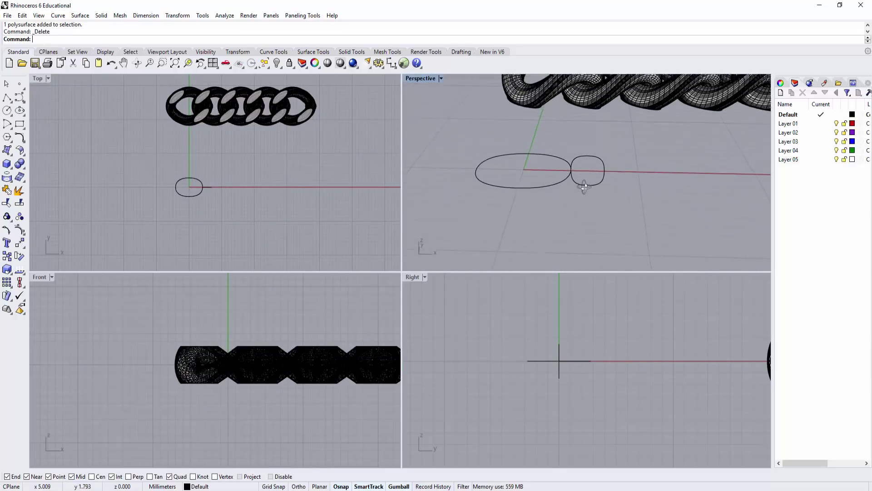
scroll(581, 182, "up", 2)
scroll(586, 175, "up", 2)
scroll(559, 202, "up", 2)
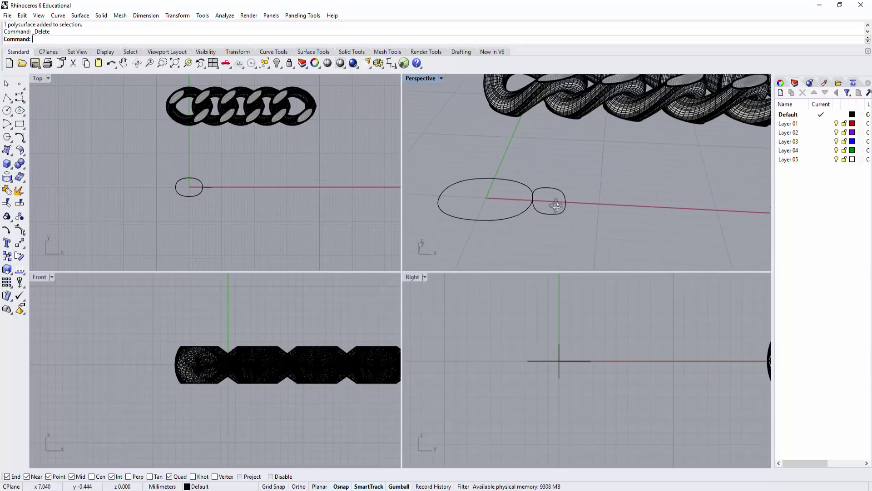
right_click_drag(556, 206, 545, 195)
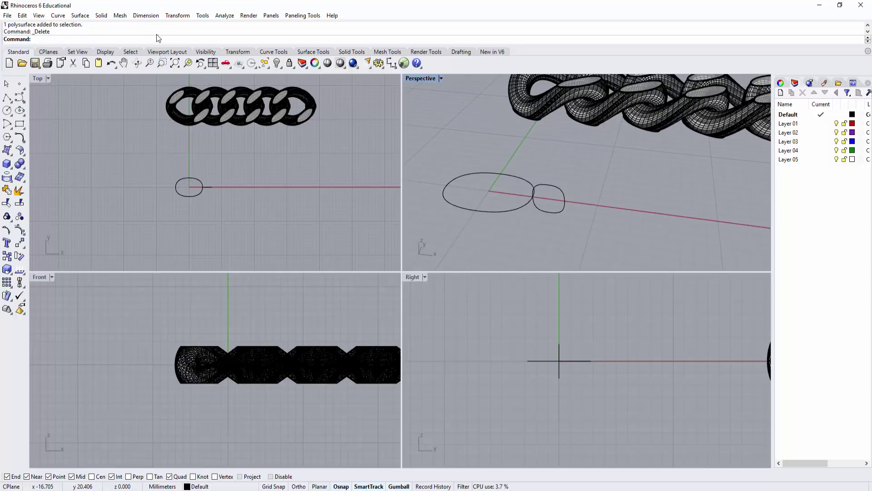
Sweep the small circle along the large ellipse with Sweep 1 to make a ring
left_click(80, 15)
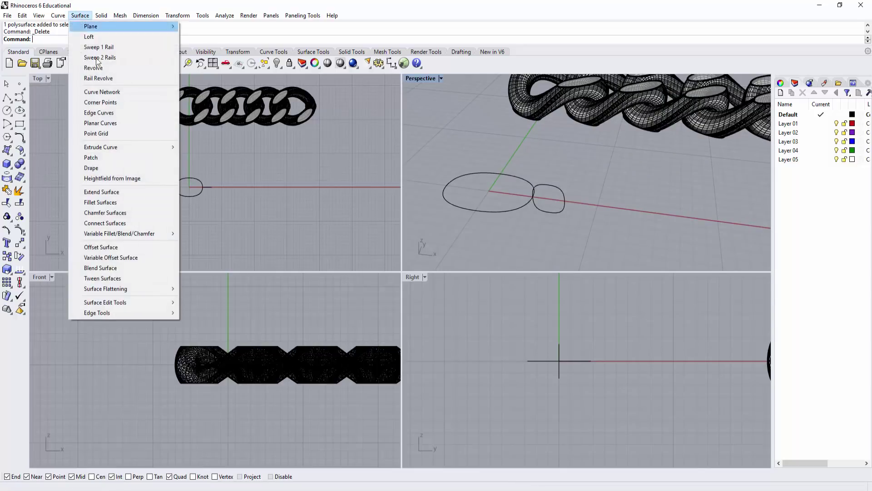
left_click(91, 44)
left_click(500, 215)
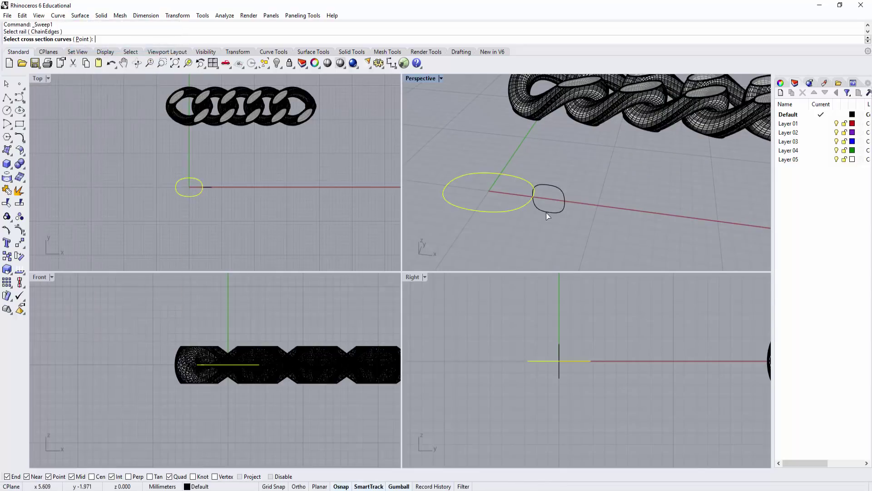
left_click(547, 213)
key("Return")
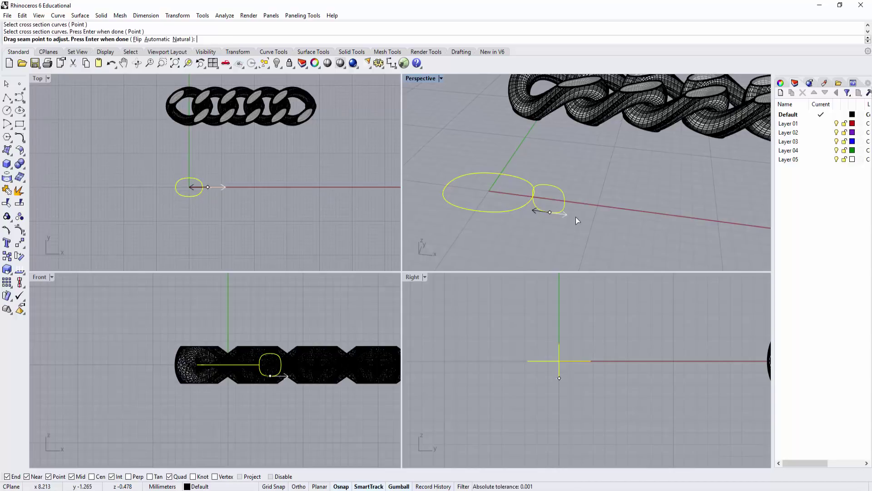
key("Return")
left_click(552, 246)
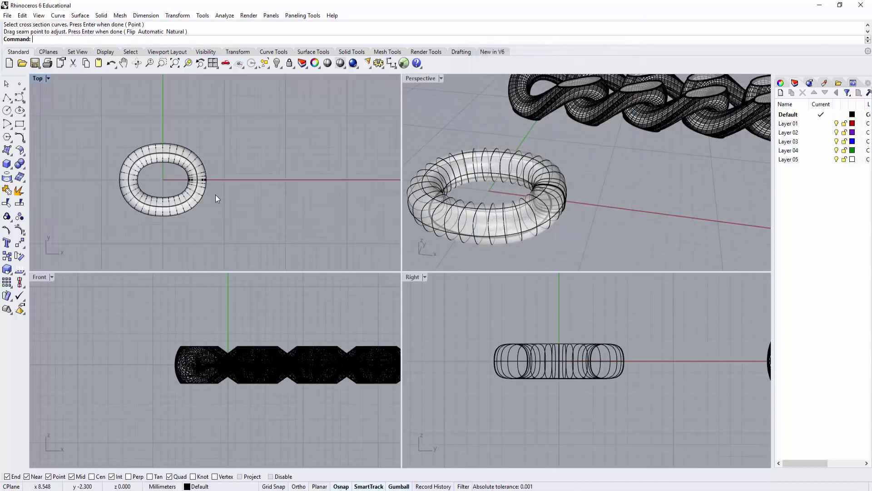
Twist the ring 60° between its right and left quad points into a figure-eight link
left_click(199, 201)
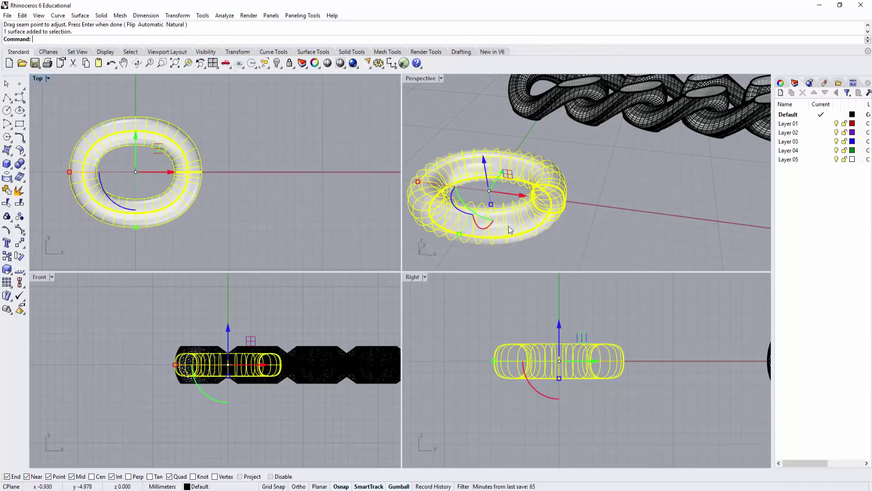
right_click_drag(511, 230, 541, 213)
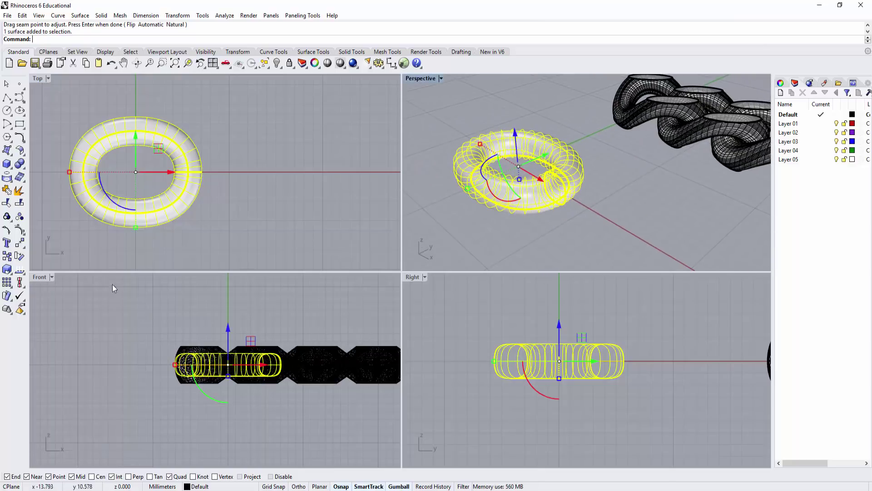
left_click(22, 249)
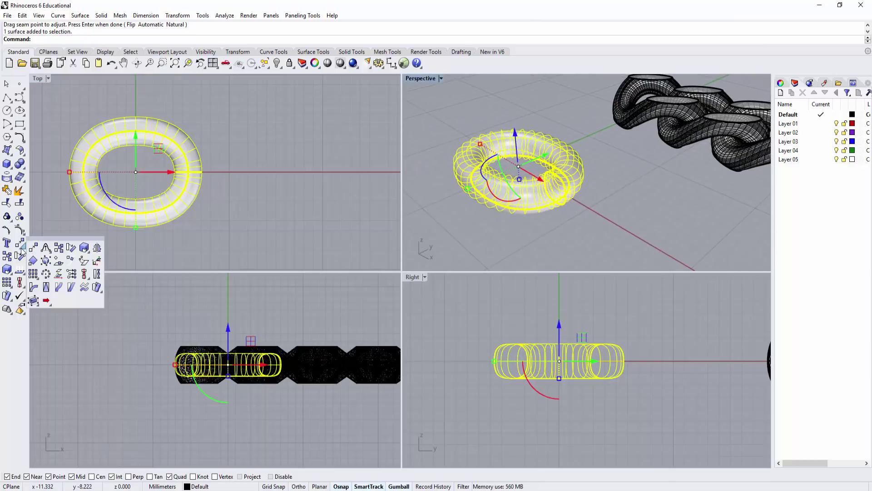
left_click(96, 274)
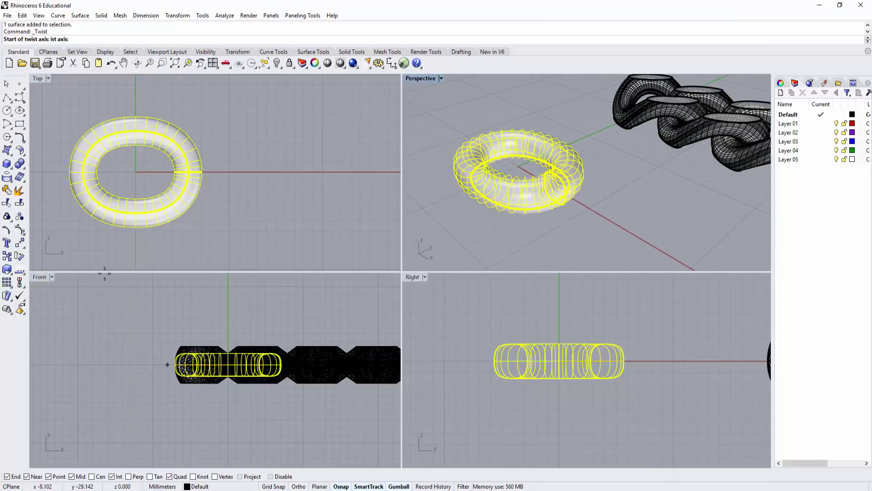
left_click(202, 172)
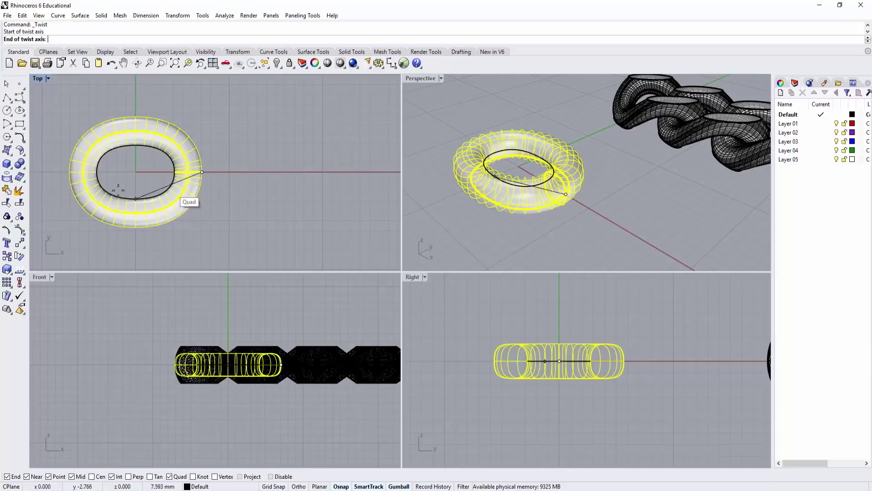
left_click(69, 171)
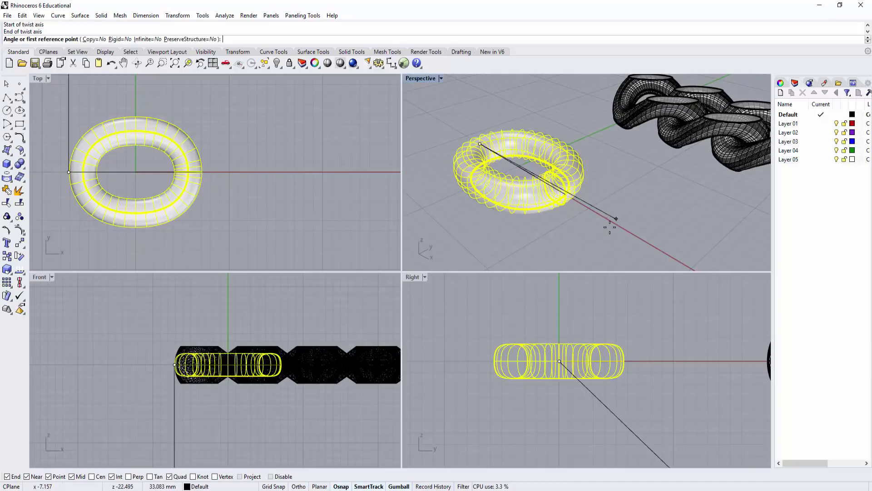
left_click(644, 359)
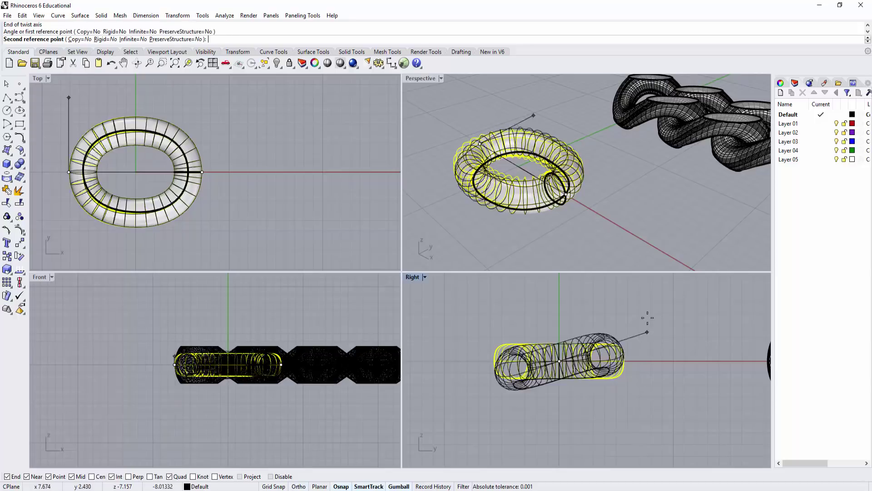
type("60")
left_click(648, 308)
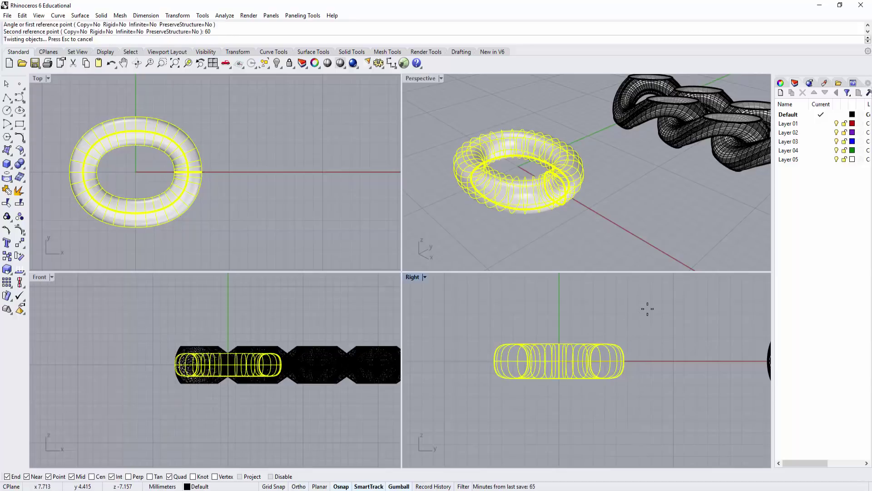
Rotate the twisted link 45° with the Gumball so it sits symmetrically
left_click(622, 377)
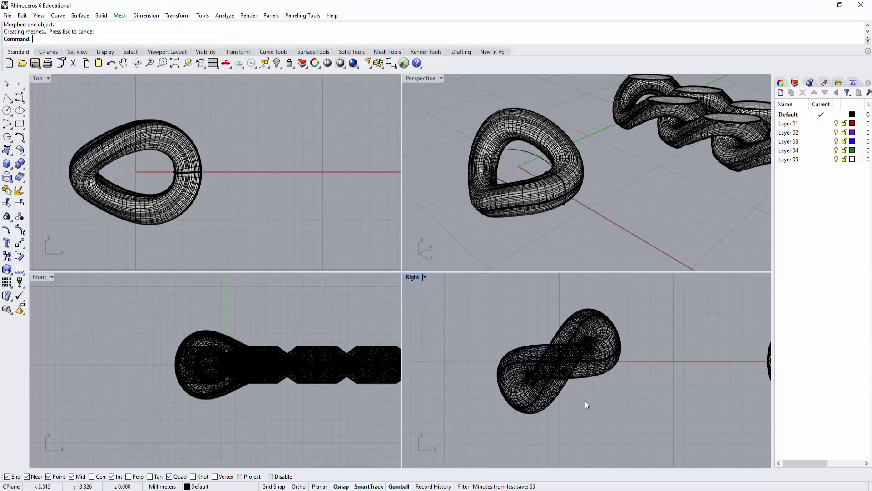
left_click(540, 400)
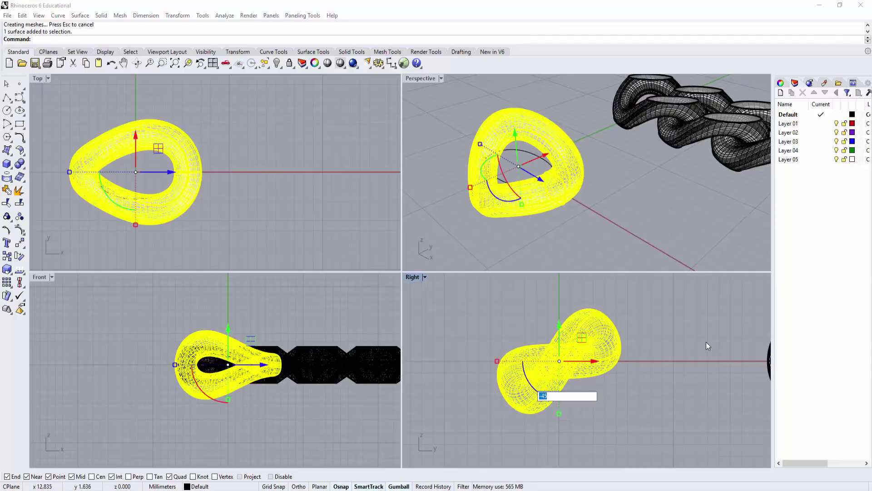
type("45")
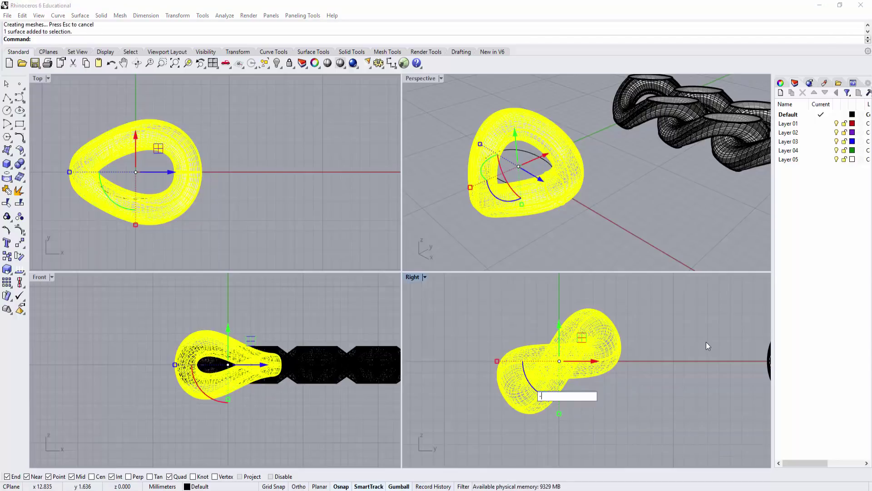
key("Return")
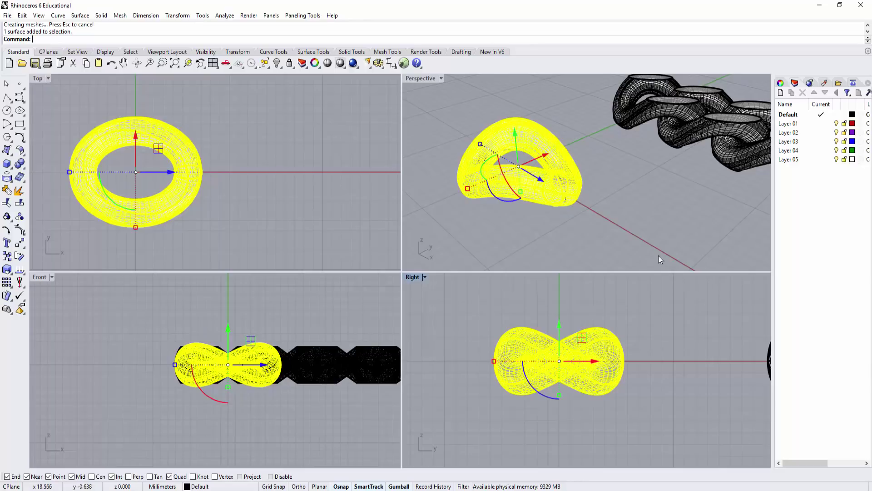
left_click(636, 248)
Begin a box over the link, setting both base corners in the Top view
right_click_drag(273, 251, 285, 236)
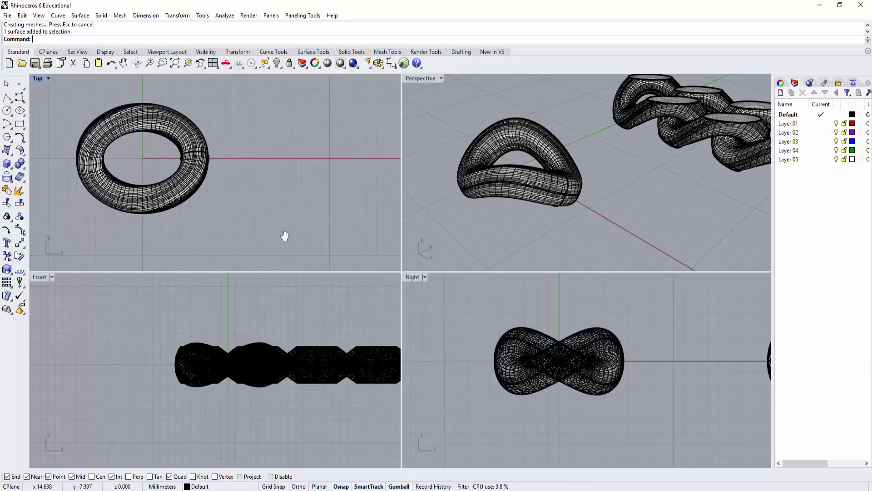
right_click_drag(56, 157, 96, 178)
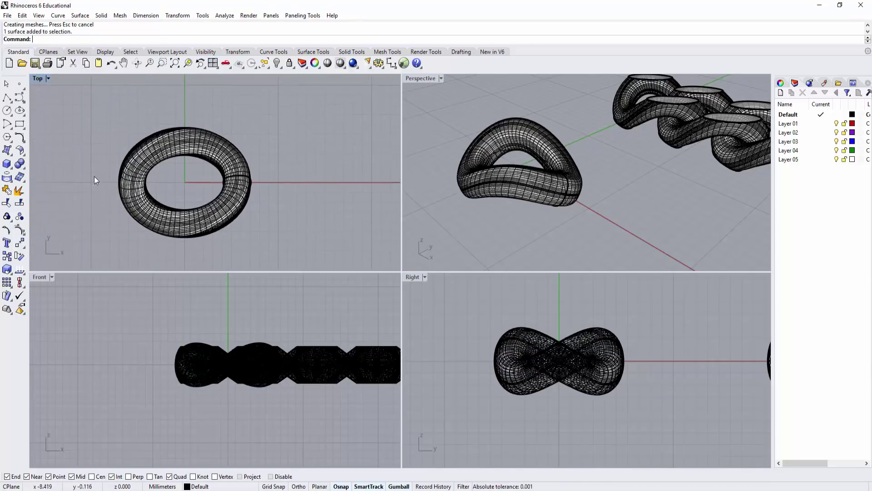
left_click(7, 177)
left_click(90, 95)
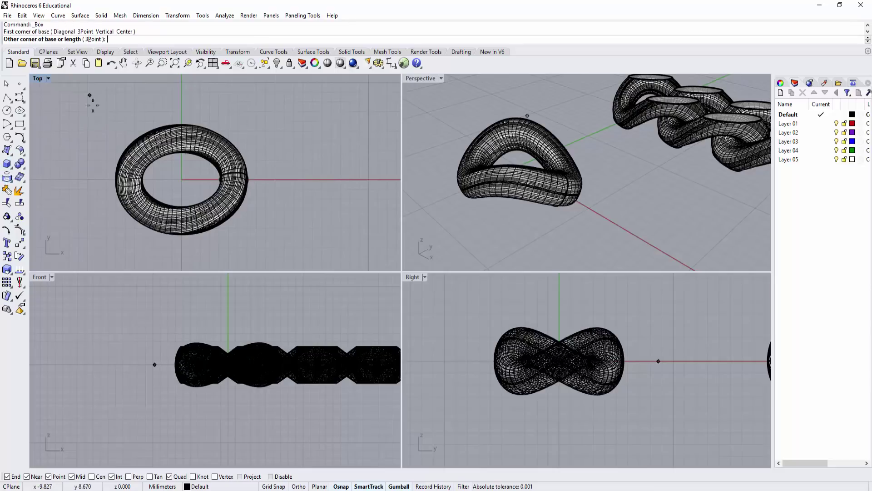
left_click(271, 252)
Set the box height and raise the box with the Gumball to cover the link's top
left_click(299, 305)
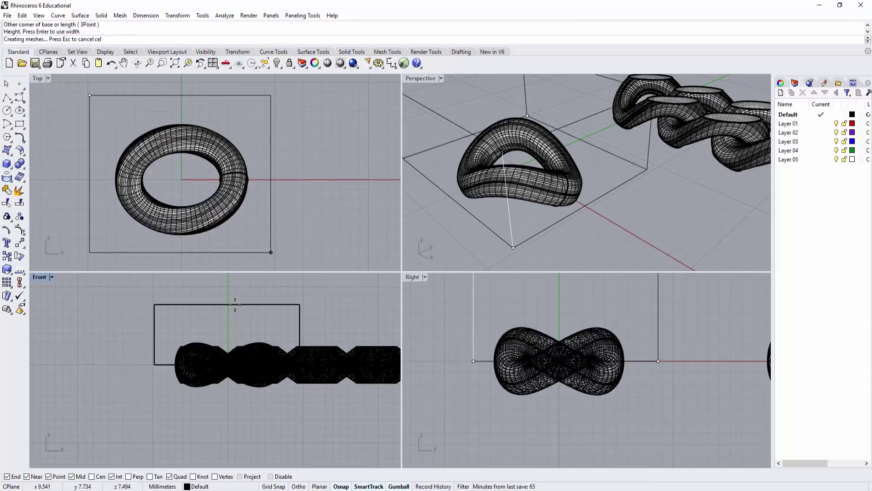
left_click(272, 248)
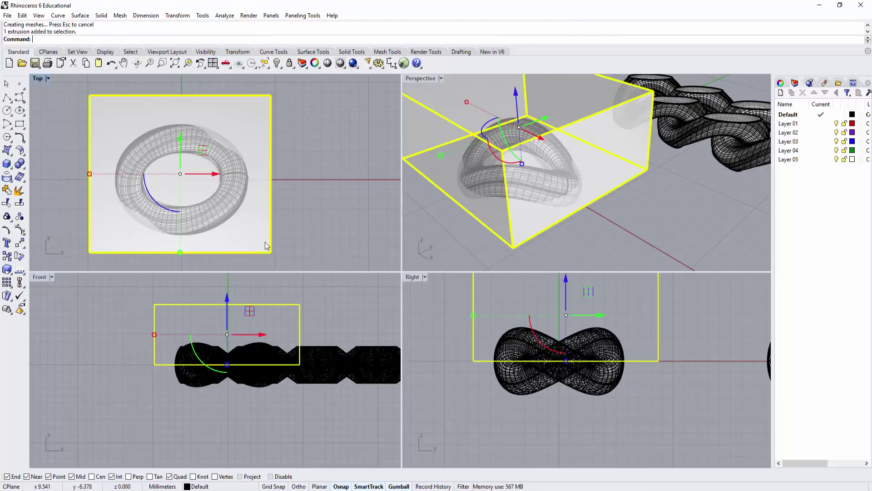
right_click_drag(221, 290, 219, 315)
left_click_drag(225, 320, 225, 313)
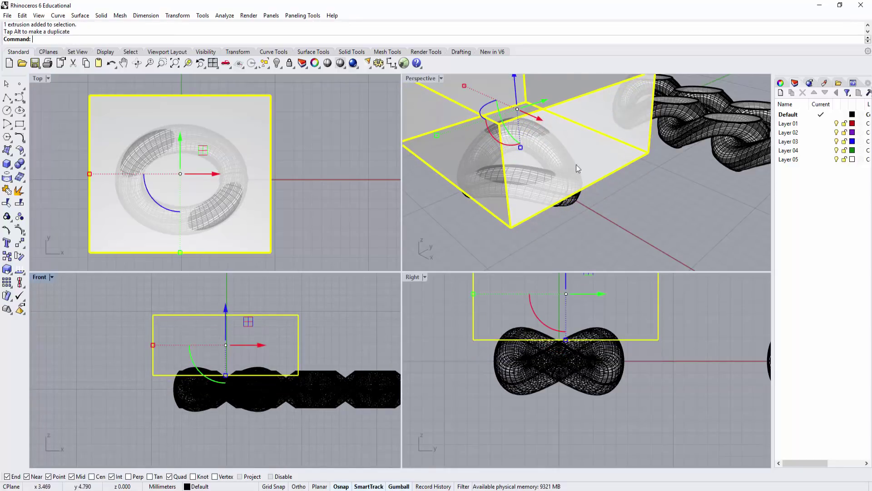
Mirror a copy of the box below the link about the link's midpoint
left_click(136, 366)
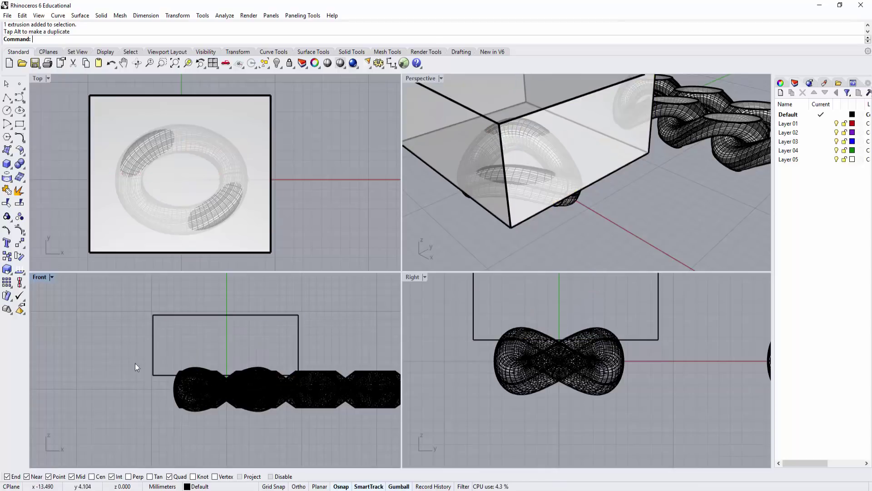
left_click(156, 374)
left_click(21, 247)
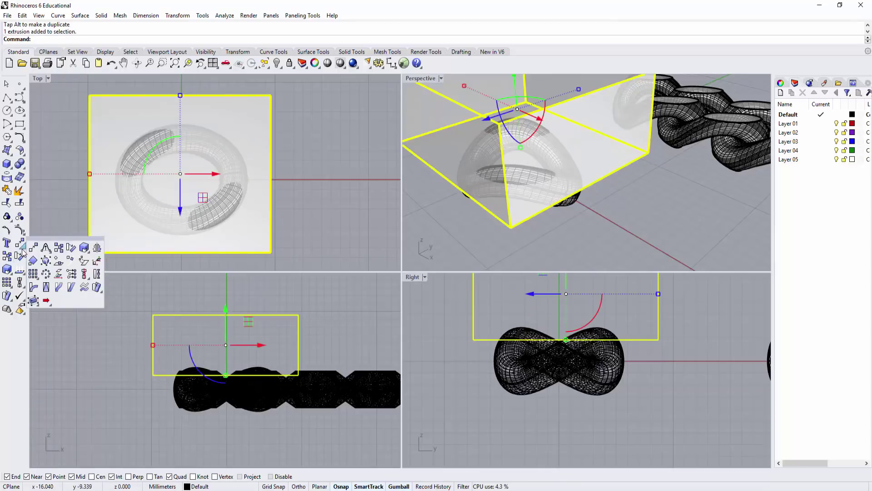
left_click(96, 249)
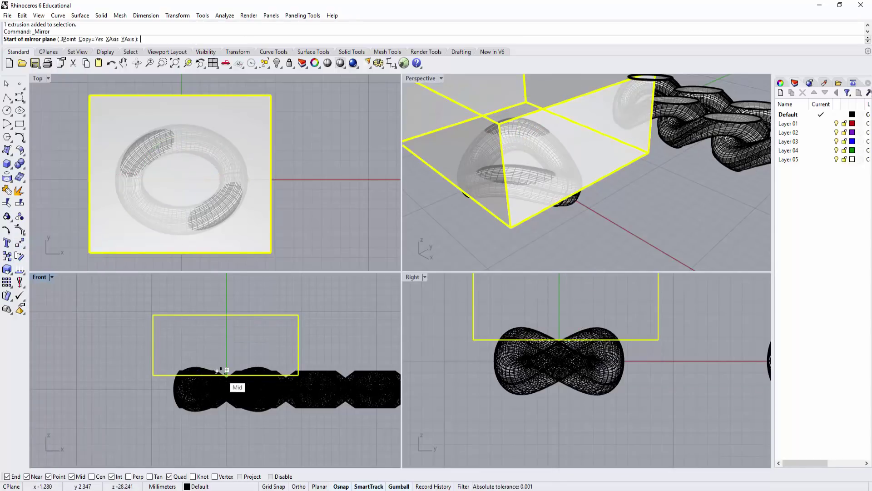
left_click(227, 374)
left_click(125, 375)
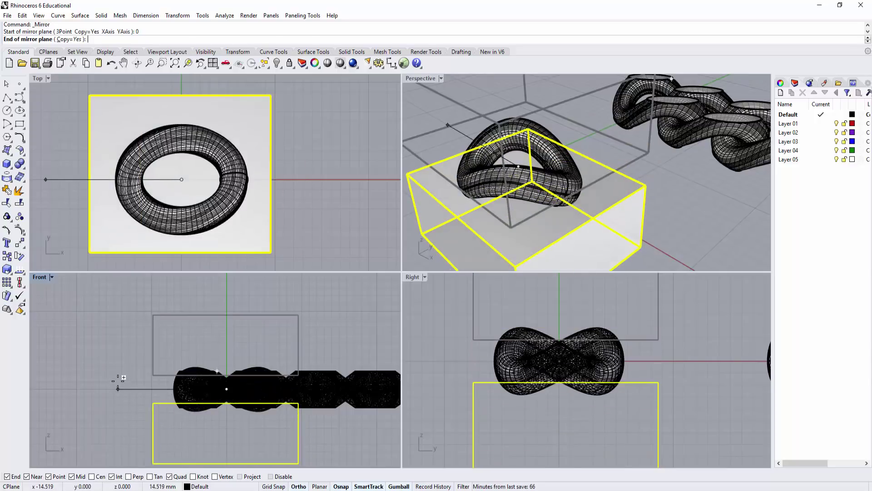
key("Escape")
right_click_drag(483, 152, 566, 157)
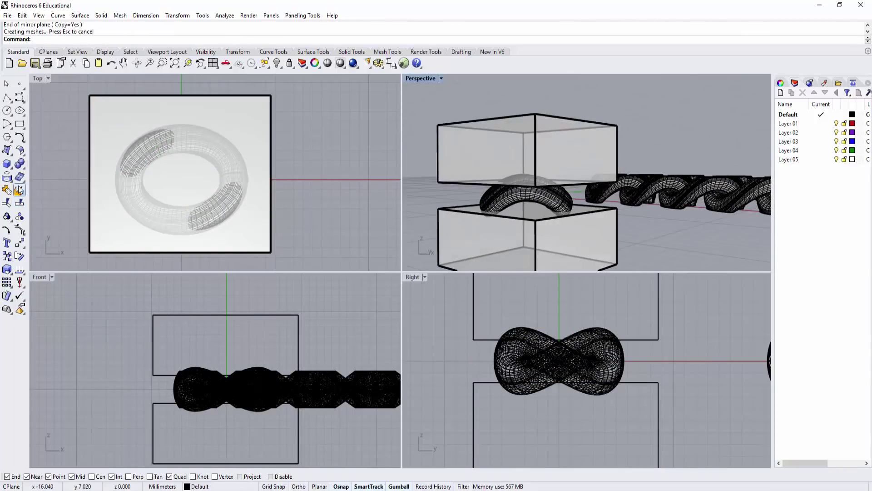
Boolean-subtract the upper and lower boxes from the twisted link
left_click(20, 163)
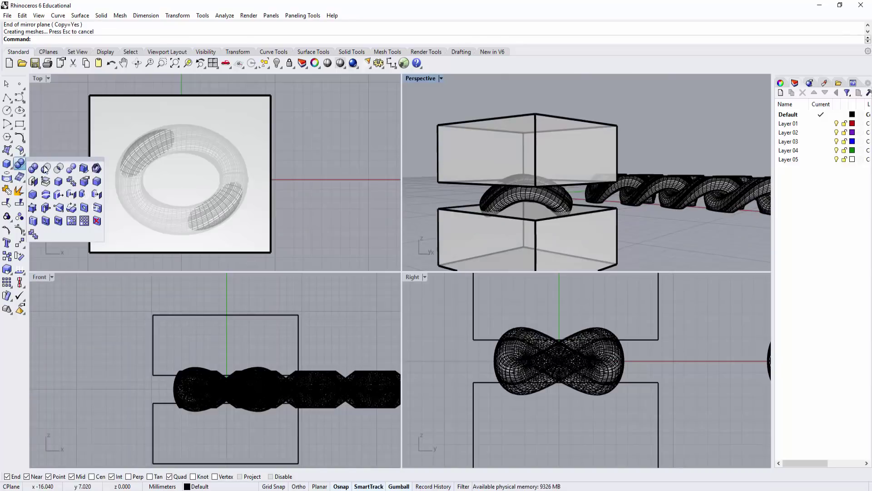
left_click(47, 169)
left_click(485, 196)
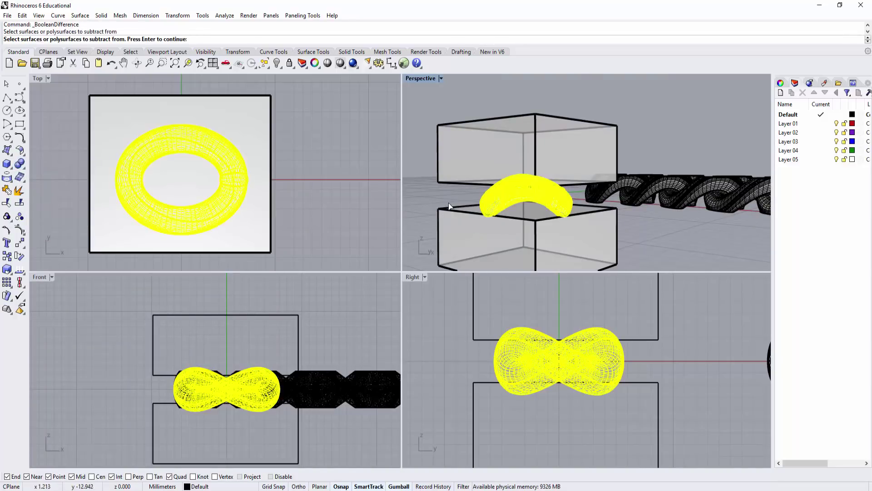
key("Return")
left_click(452, 233)
left_click(456, 165)
key("Return")
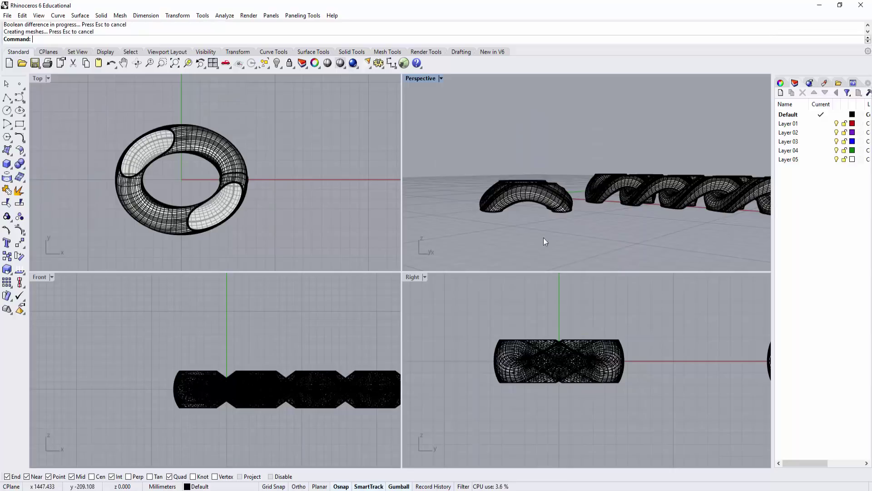
Inspect the trimmed link, then select it and drag it to the right
mouse_move(544, 237)
right_mouse_down()
mouse_move(478, 94)
mouse_move(597, 189)
mouse_move(266, 212)
right_mouse_up()
scroll(221, 191, "up", 3)
scroll(222, 192, "down", 3)
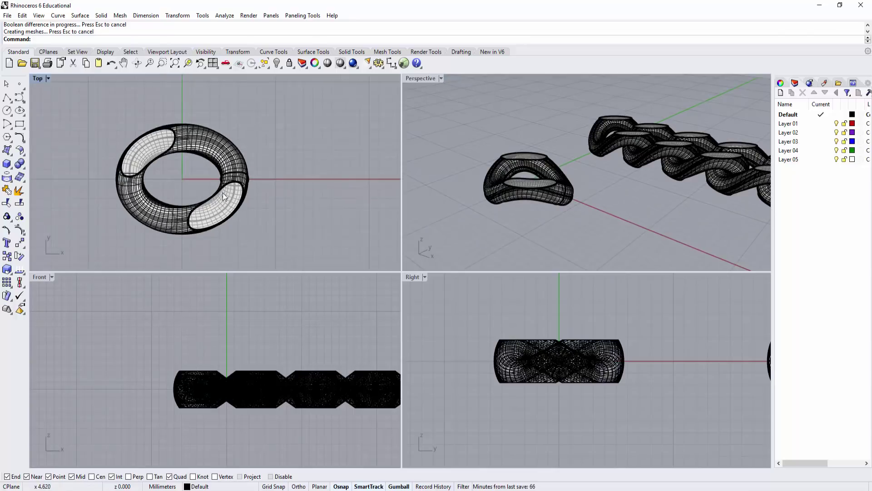
right_click_drag(222, 193, 201, 198)
left_click(214, 183)
left_click_drag(197, 184, 270, 211)
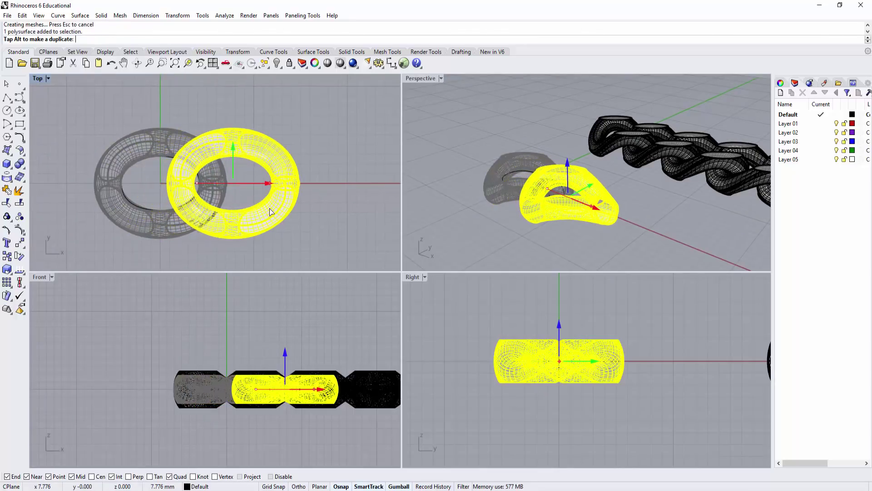
Drop an Alt-copy of the link so the two links interlock
key("alt")
left_click(304, 254)
right_click_drag(562, 199, 504, 243)
scroll(527, 225, "up", 8)
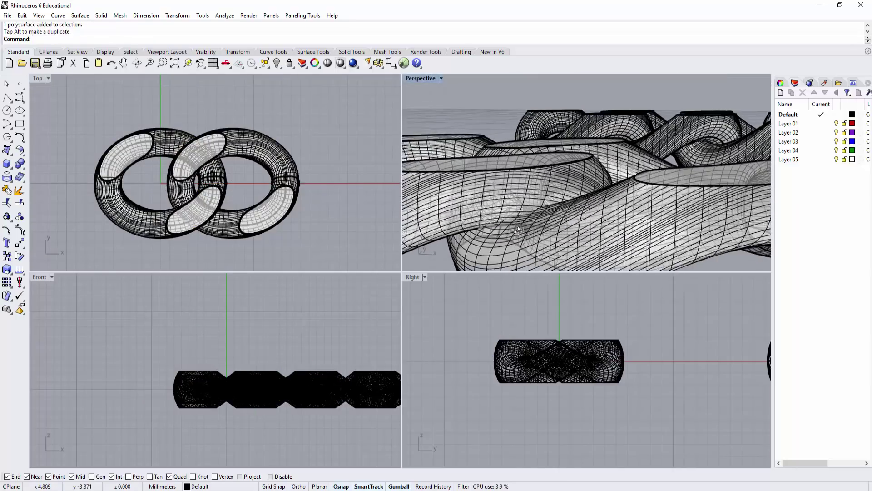
Set the second link's display colour to Red in Object properties
left_click(504, 243)
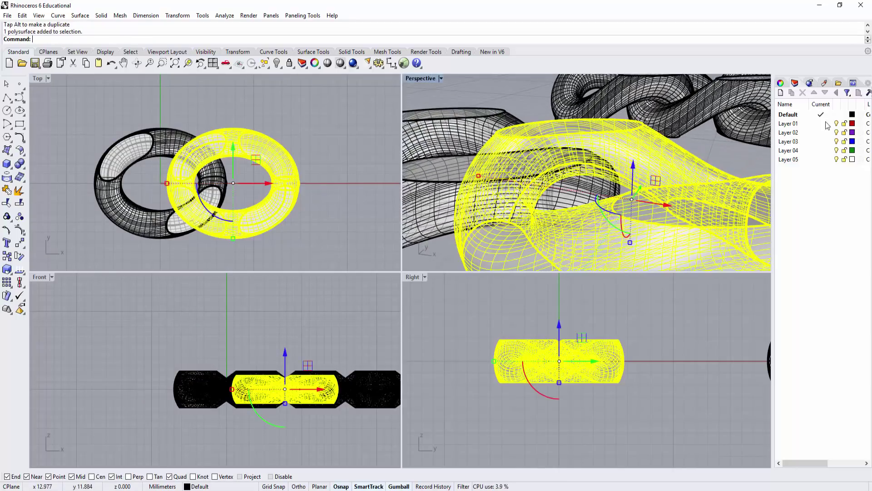
left_click(781, 83)
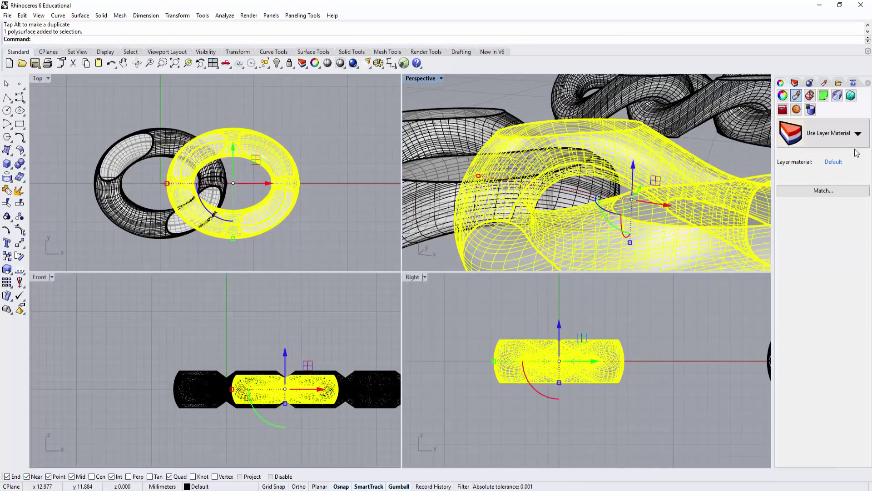
left_click(783, 95)
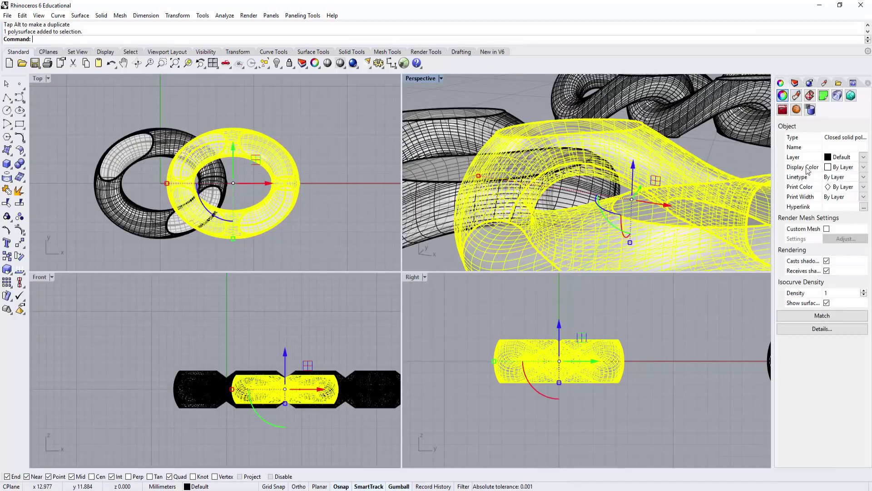
left_click(864, 167)
left_click(838, 206)
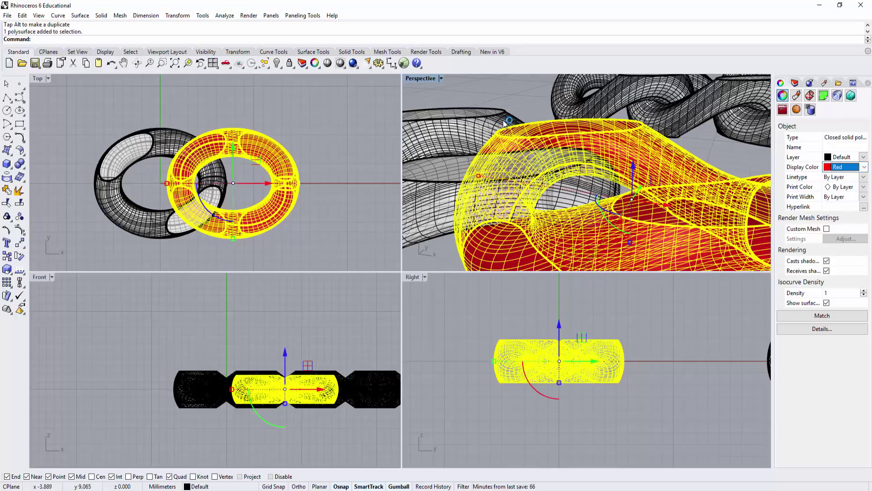
key("Escape")
mouse_move(489, 222)
right_mouse_down()
mouse_move(600, 193)
mouse_move(504, 213)
mouse_move(613, 208)
mouse_move(475, 206)
mouse_move(497, 237)
mouse_move(578, 222)
mouse_move(537, 219)
right_mouse_up()
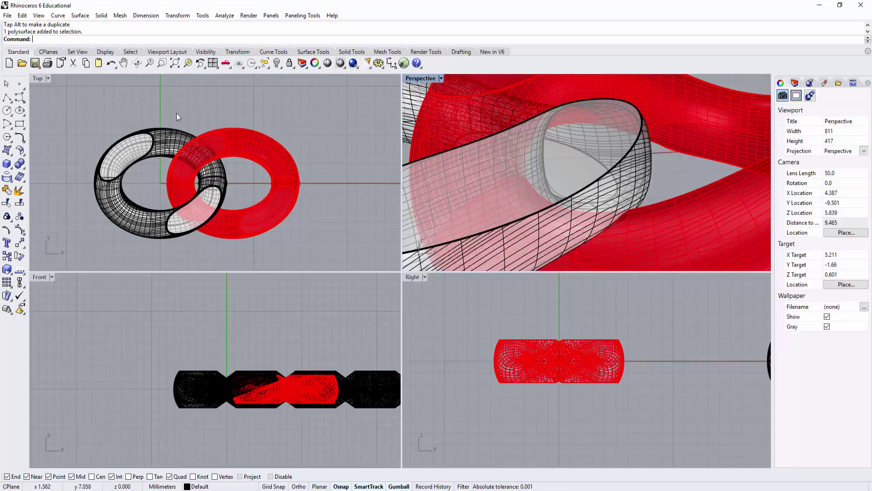
Copy the red ring to the left side of the twisted link
left_click(286, 197)
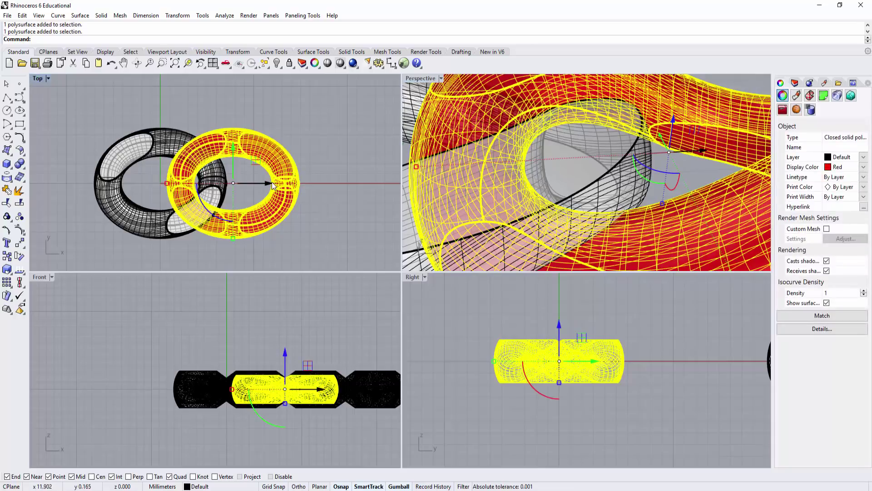
left_click_drag(286, 198, 127, 187)
double_click(44, 83)
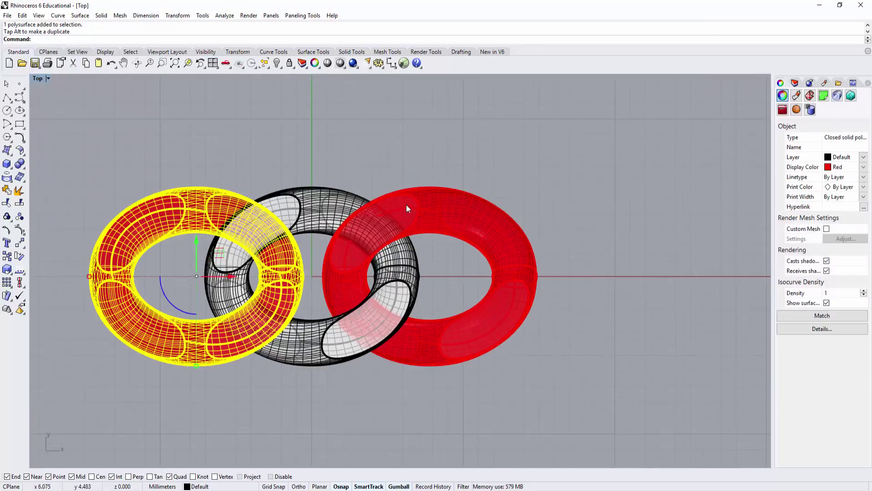
key("Escape")
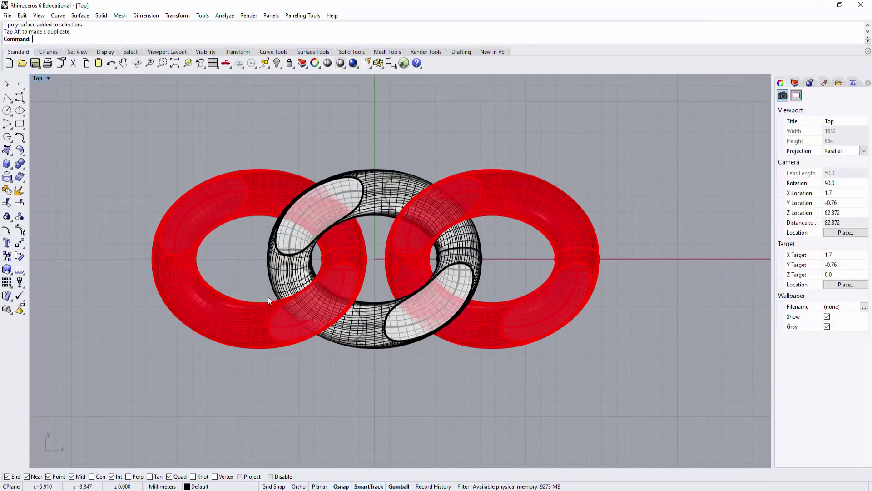
Boolean-subtract both red rings from the twisted link, leaving it notched
left_click(25, 164)
left_click(44, 169)
left_click(375, 175)
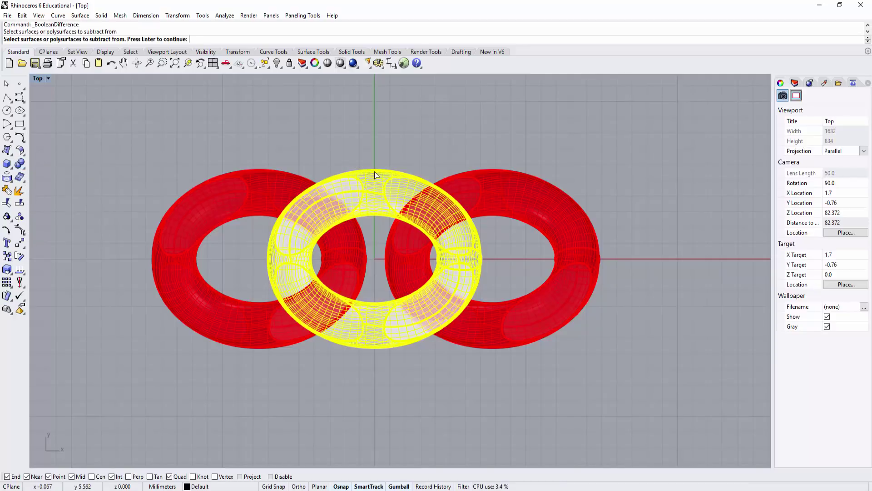
key("Return")
left_click(487, 187)
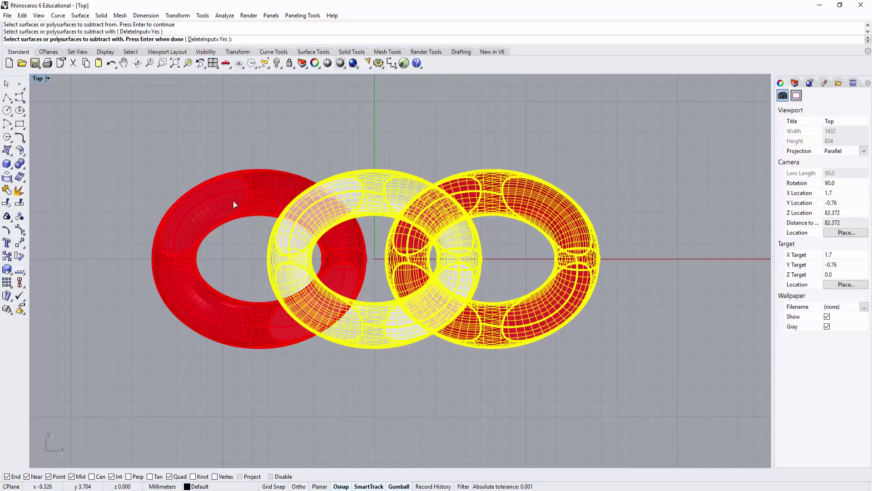
left_click(235, 205)
key("Return")
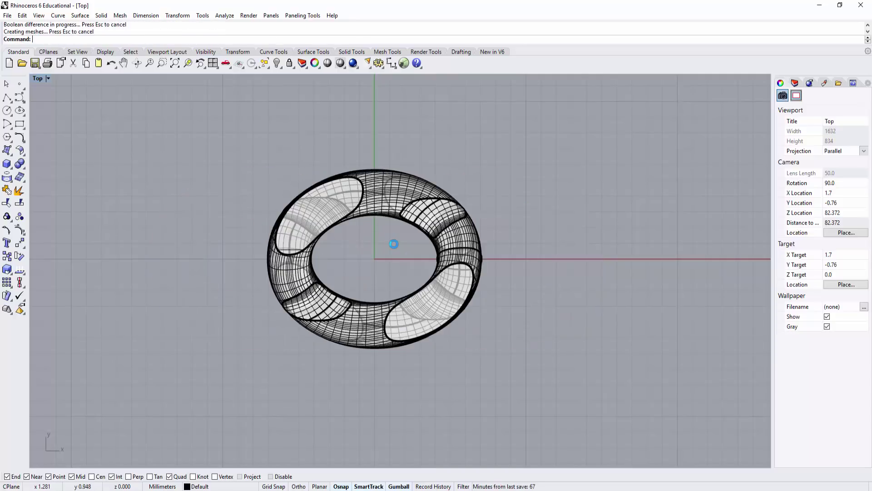
scroll(409, 248, "up", 1)
scroll(436, 253, "up", 2)
scroll(441, 254, "up", 2)
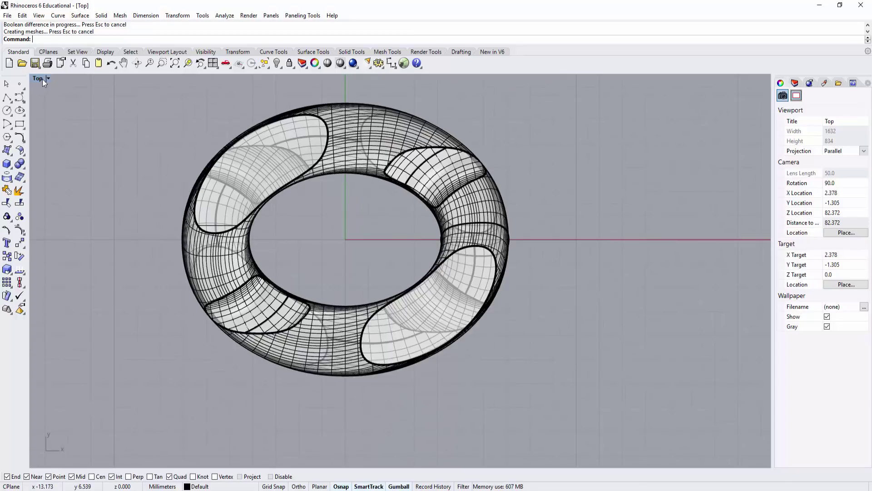
left_click(492, 240)
right_click_drag(365, 238, 233, 244)
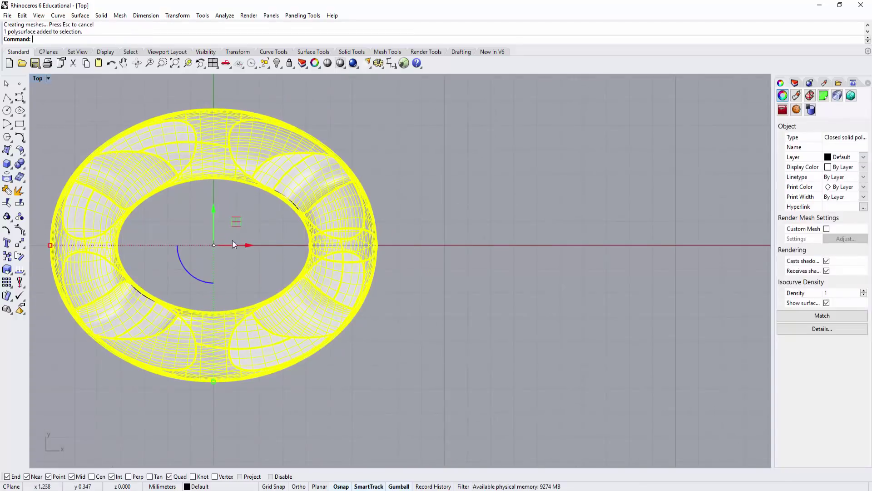
left_click_drag(246, 244, 424, 278)
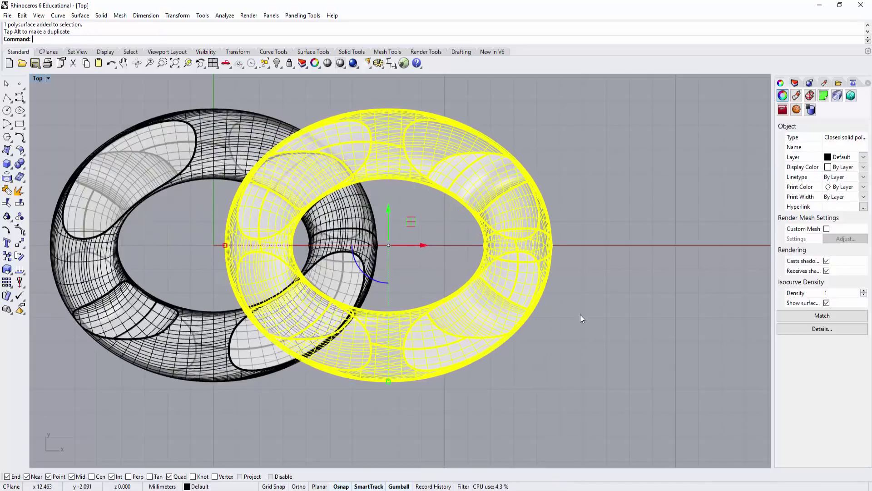
left_click(580, 314)
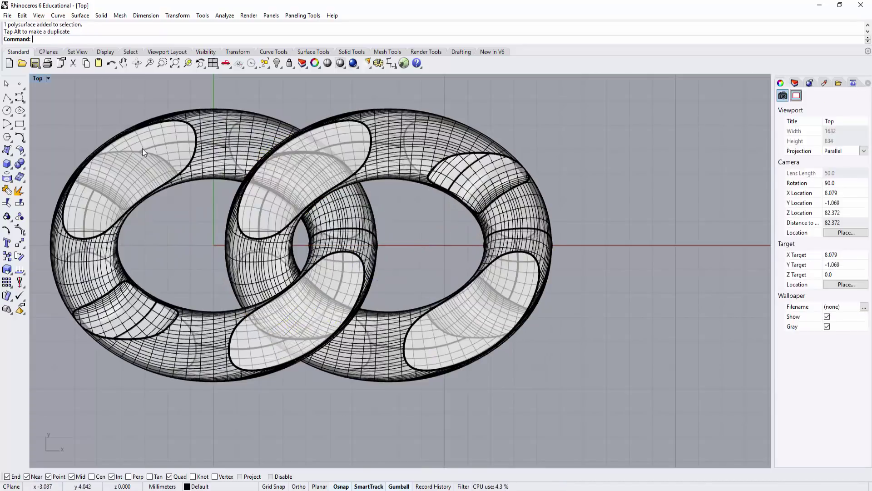
double_click(38, 78)
right_click_drag(630, 177, 649, 187)
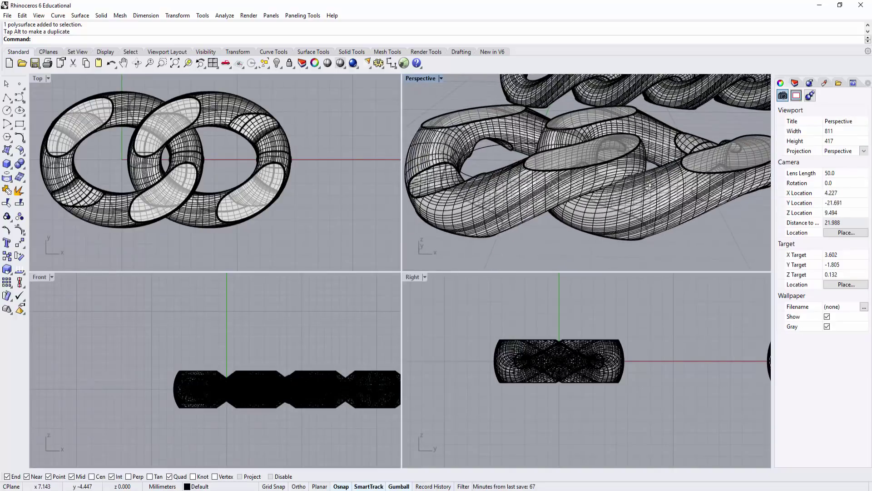
scroll(649, 187, "up", 5)
right_click_drag(649, 187, 514, 189)
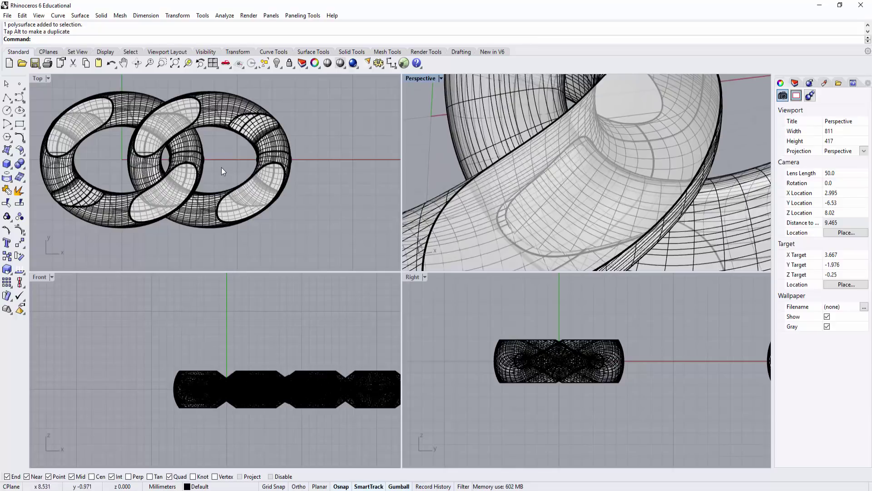
right_click_drag(223, 169, 222, 199)
scroll(222, 199, "down", 3)
left_click(223, 199)
key("Delete")
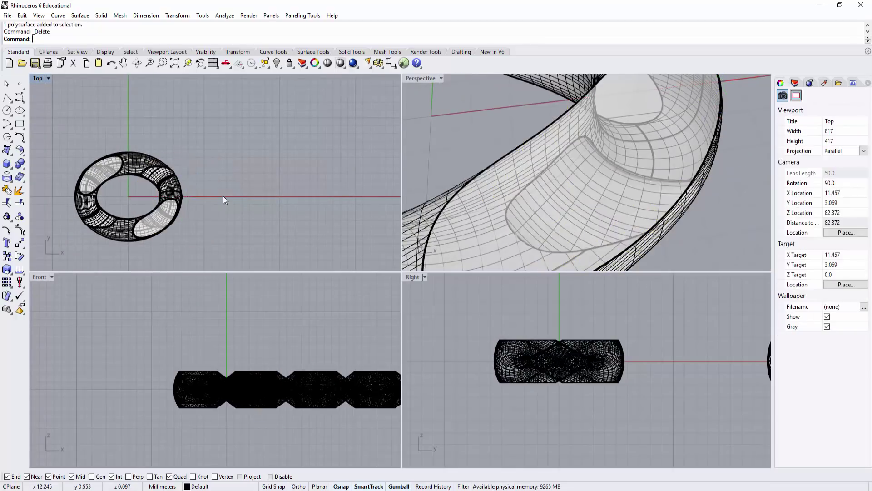
double_click(37, 78)
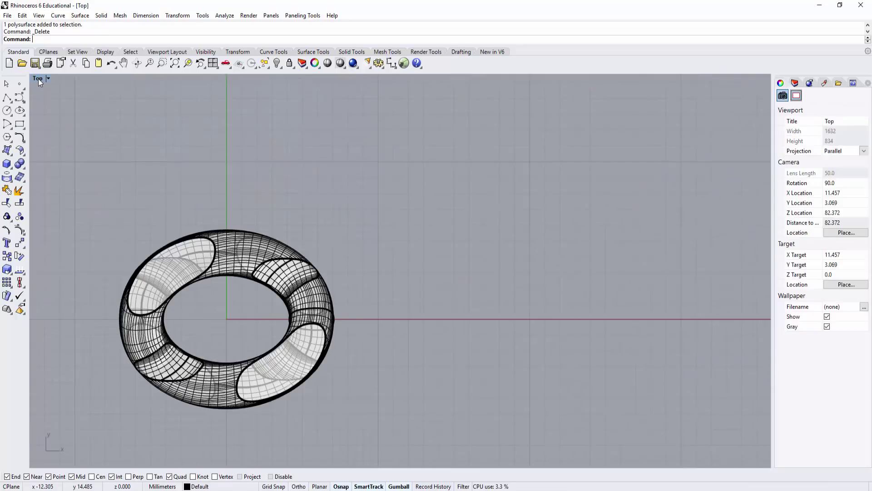
scroll(296, 227, "up", 2)
Linear-array the notched link into 5 interlocking links, using 0 as the first reference point
left_click(190, 266)
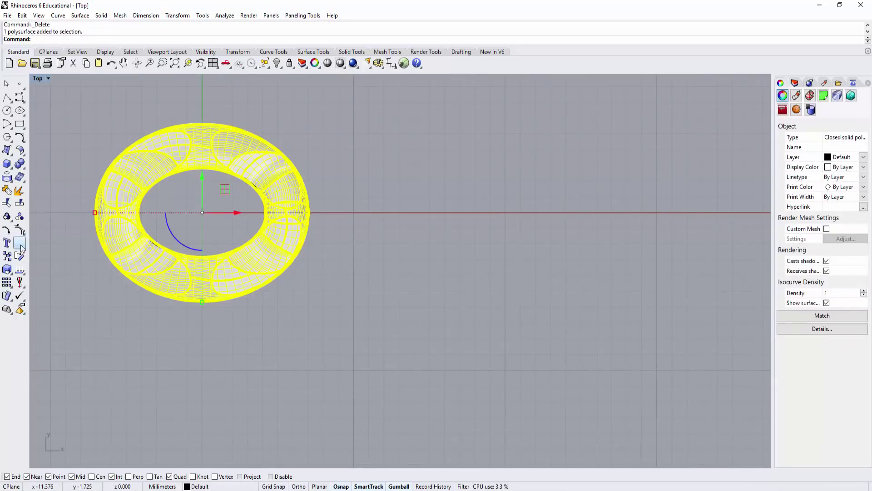
left_click(177, 16)
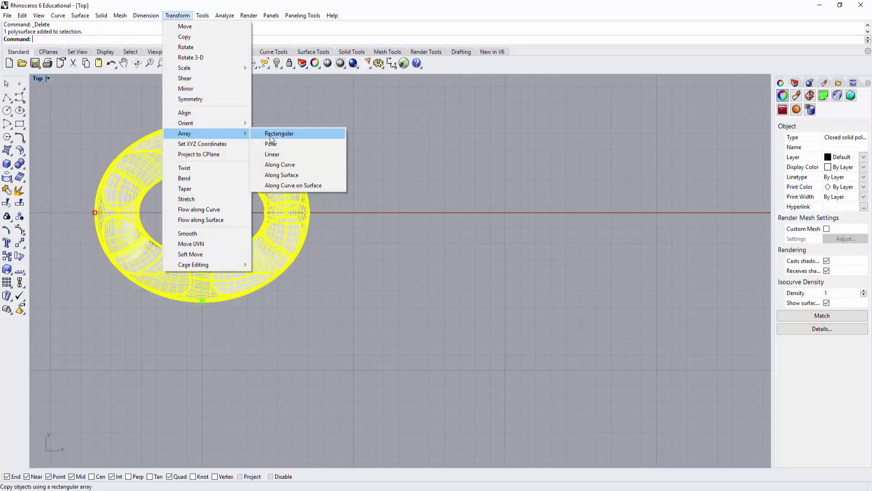
left_click(274, 156)
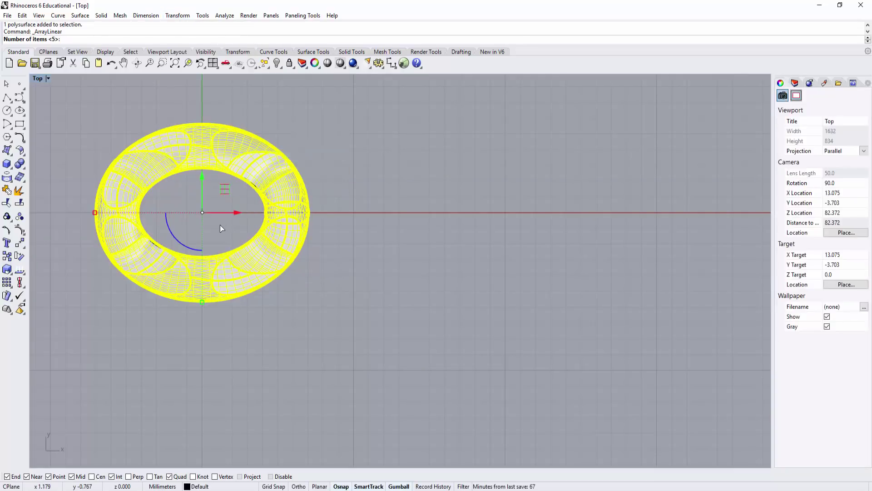
key("Return")
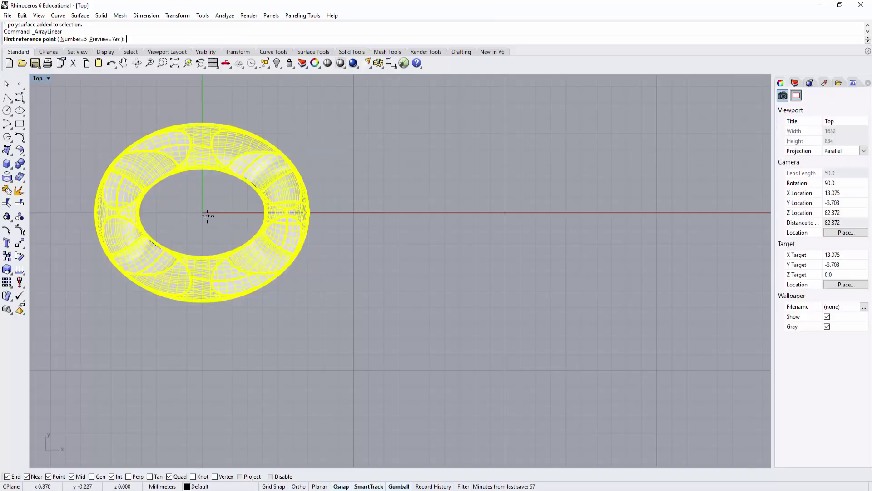
type("0")
key("Return")
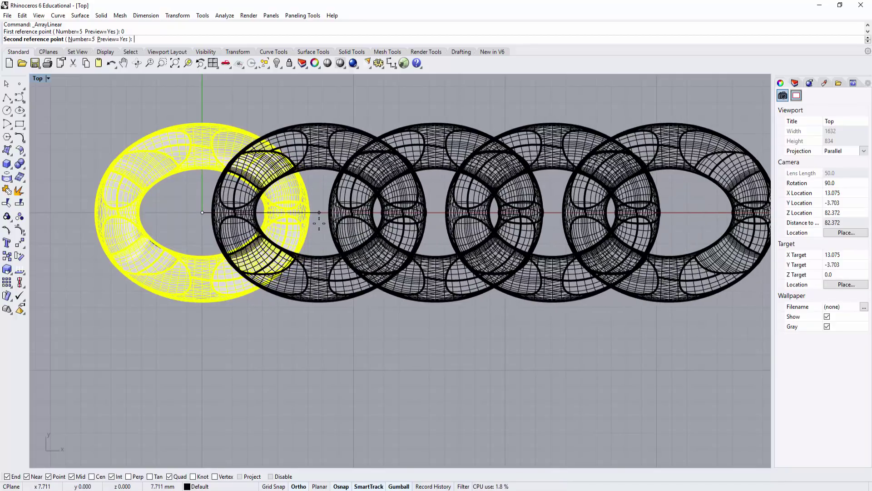
left_click(319, 223)
left_click(402, 321)
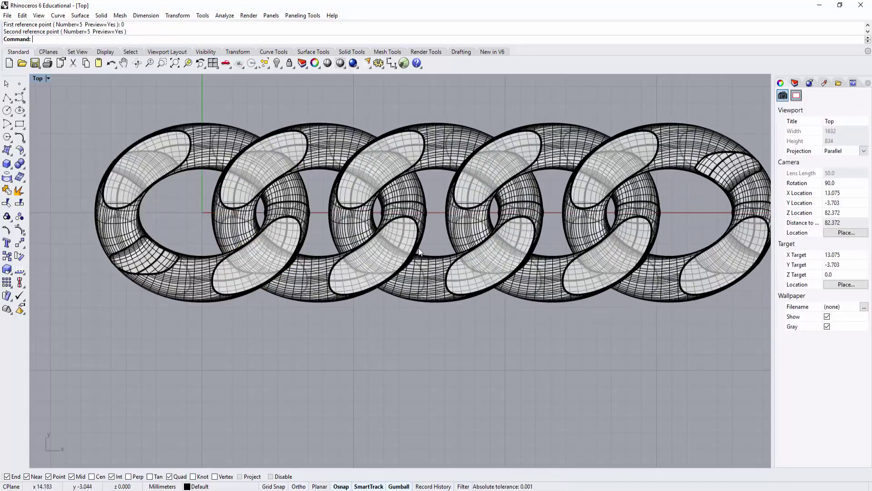
scroll(441, 272, "down", 4)
Switch the Top viewport to Rendered display and pan it over the chains
scroll(483, 223, "down", 1)
scroll(483, 223, "down", 2)
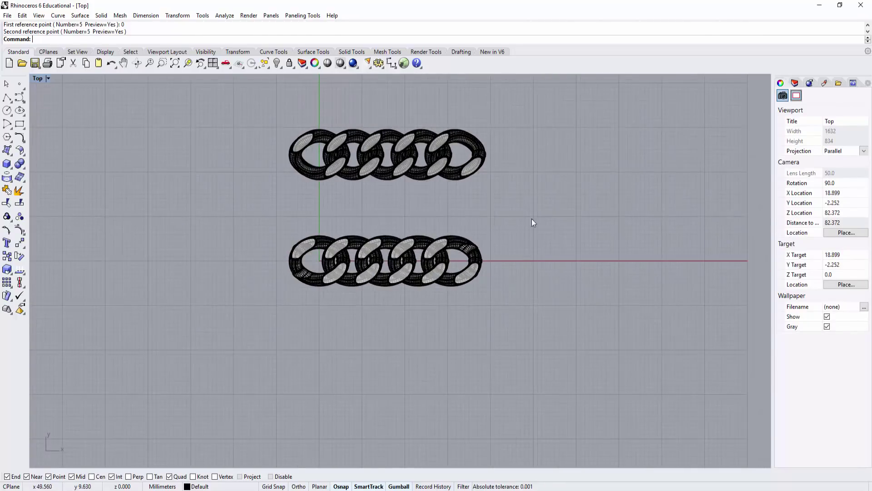
left_click(48, 79)
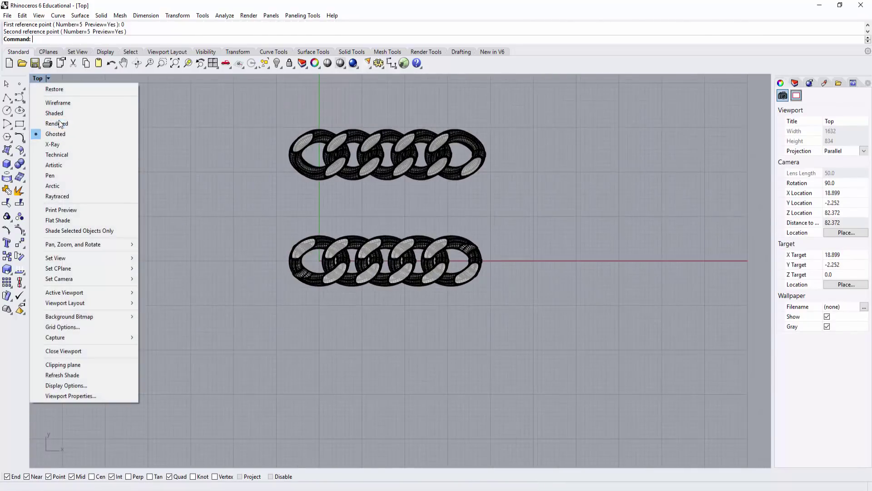
left_click(59, 122)
mouse_move(522, 302)
right_mouse_down()
mouse_move(475, 285)
mouse_move(531, 348)
right_mouse_up()
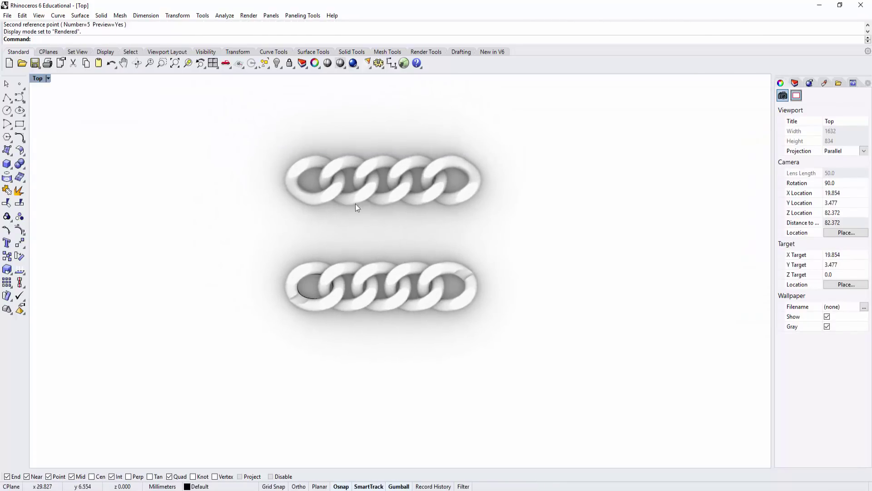
double_click(39, 78)
Maximize the Perspective viewport in Rendered mode, orbiting so both chains run diagonally
double_click(433, 77)
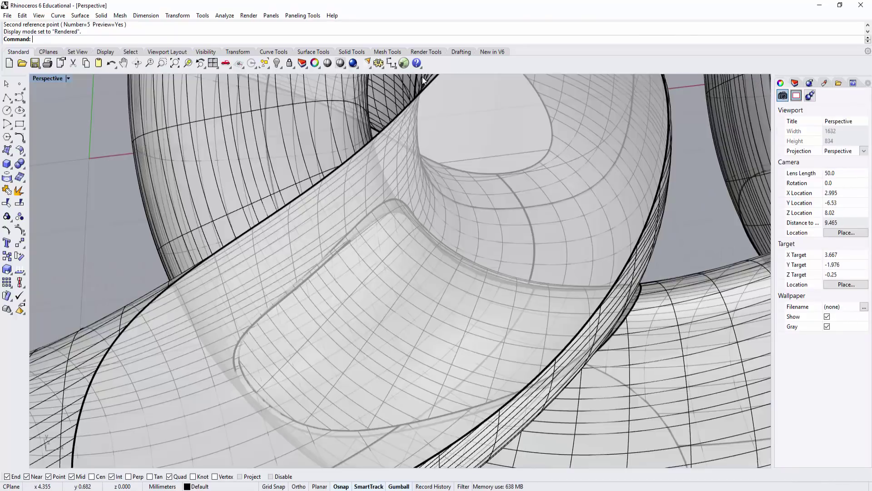
left_click(66, 81)
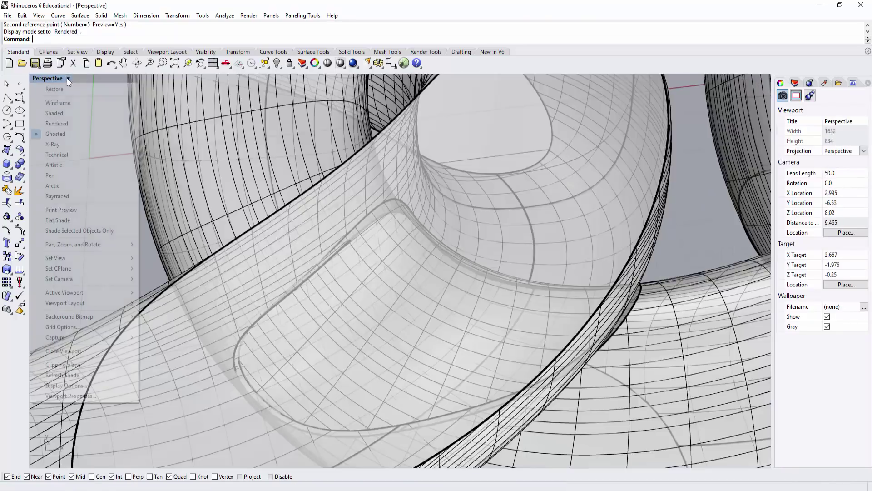
left_click(72, 123)
scroll(470, 219, "down", 5)
scroll(473, 220, "down", 5)
mouse_move(473, 219)
right_mouse_down()
mouse_move(534, 242)
mouse_move(508, 285)
mouse_move(444, 253)
mouse_move(346, 262)
mouse_move(497, 282)
mouse_move(541, 307)
mouse_move(541, 322)
mouse_move(581, 218)
mouse_move(573, 273)
mouse_move(551, 304)
right_mouse_up()
scroll(535, 242, "up", 3)
scroll(534, 242, "down", 3)
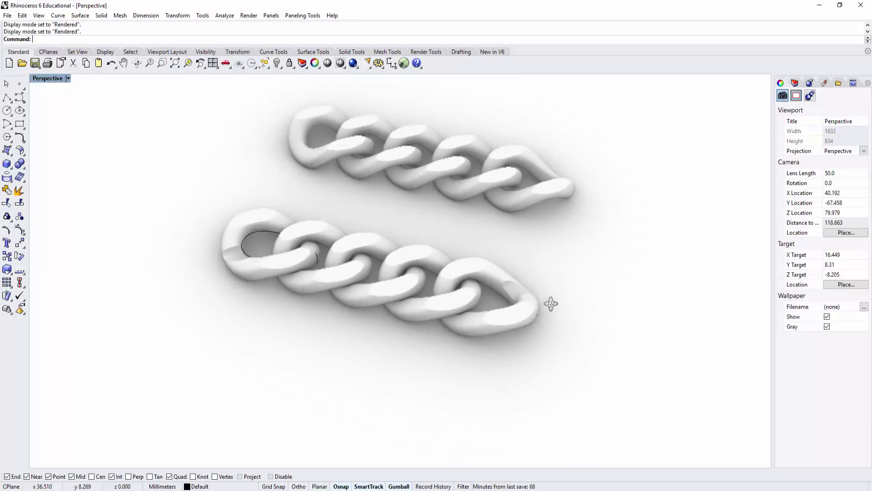
mouse_move(570, 252)
right_mouse_down()
mouse_move(471, 255)
mouse_move(444, 273)
mouse_move(450, 296)
mouse_move(525, 253)
mouse_move(529, 207)
mouse_move(500, 246)
mouse_move(446, 279)
mouse_move(439, 237)
mouse_move(445, 251)
mouse_move(518, 277)
right_mouse_up()
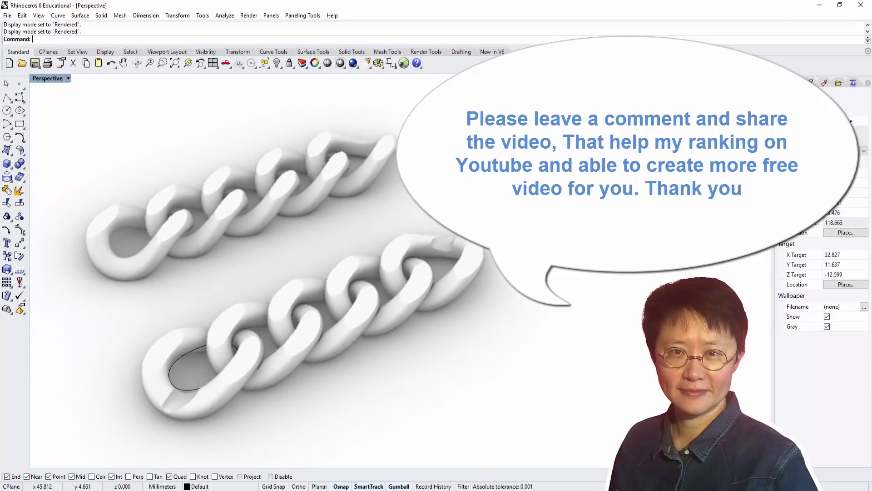